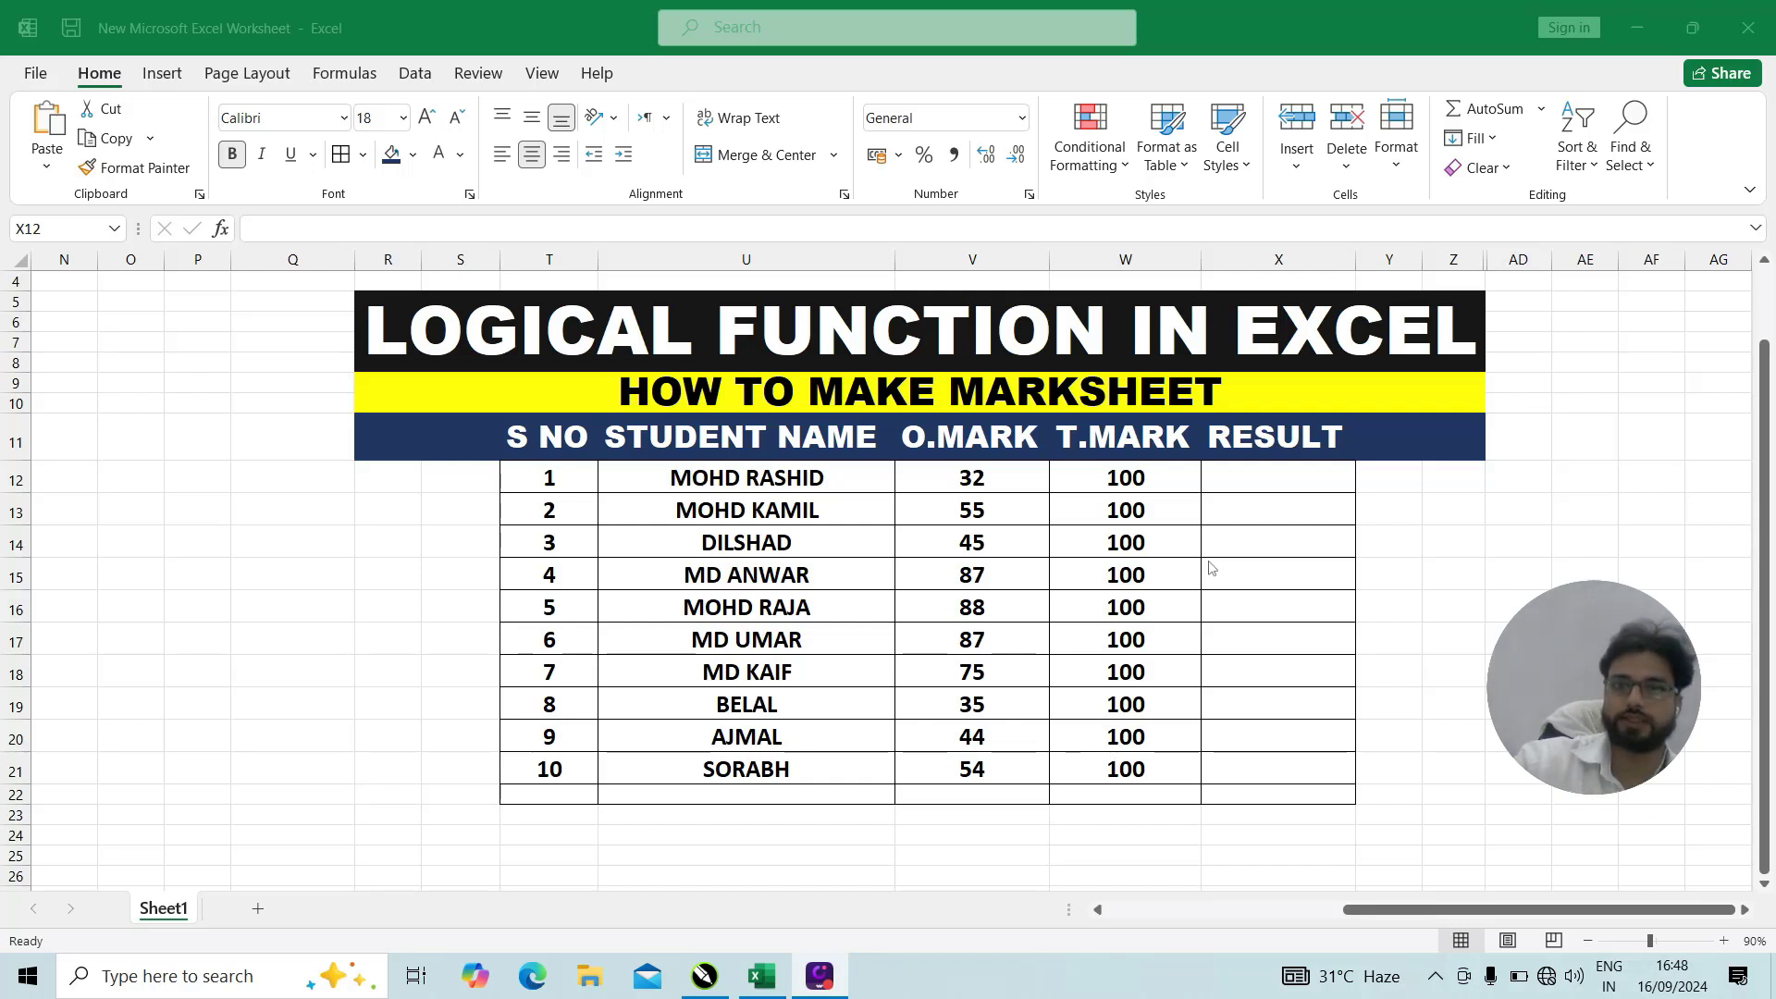
- Start X12's formula as =IF(V12<33,"FAIL", for the first student's result
{"action": "left_click", "coordinate": [1243, 477]}
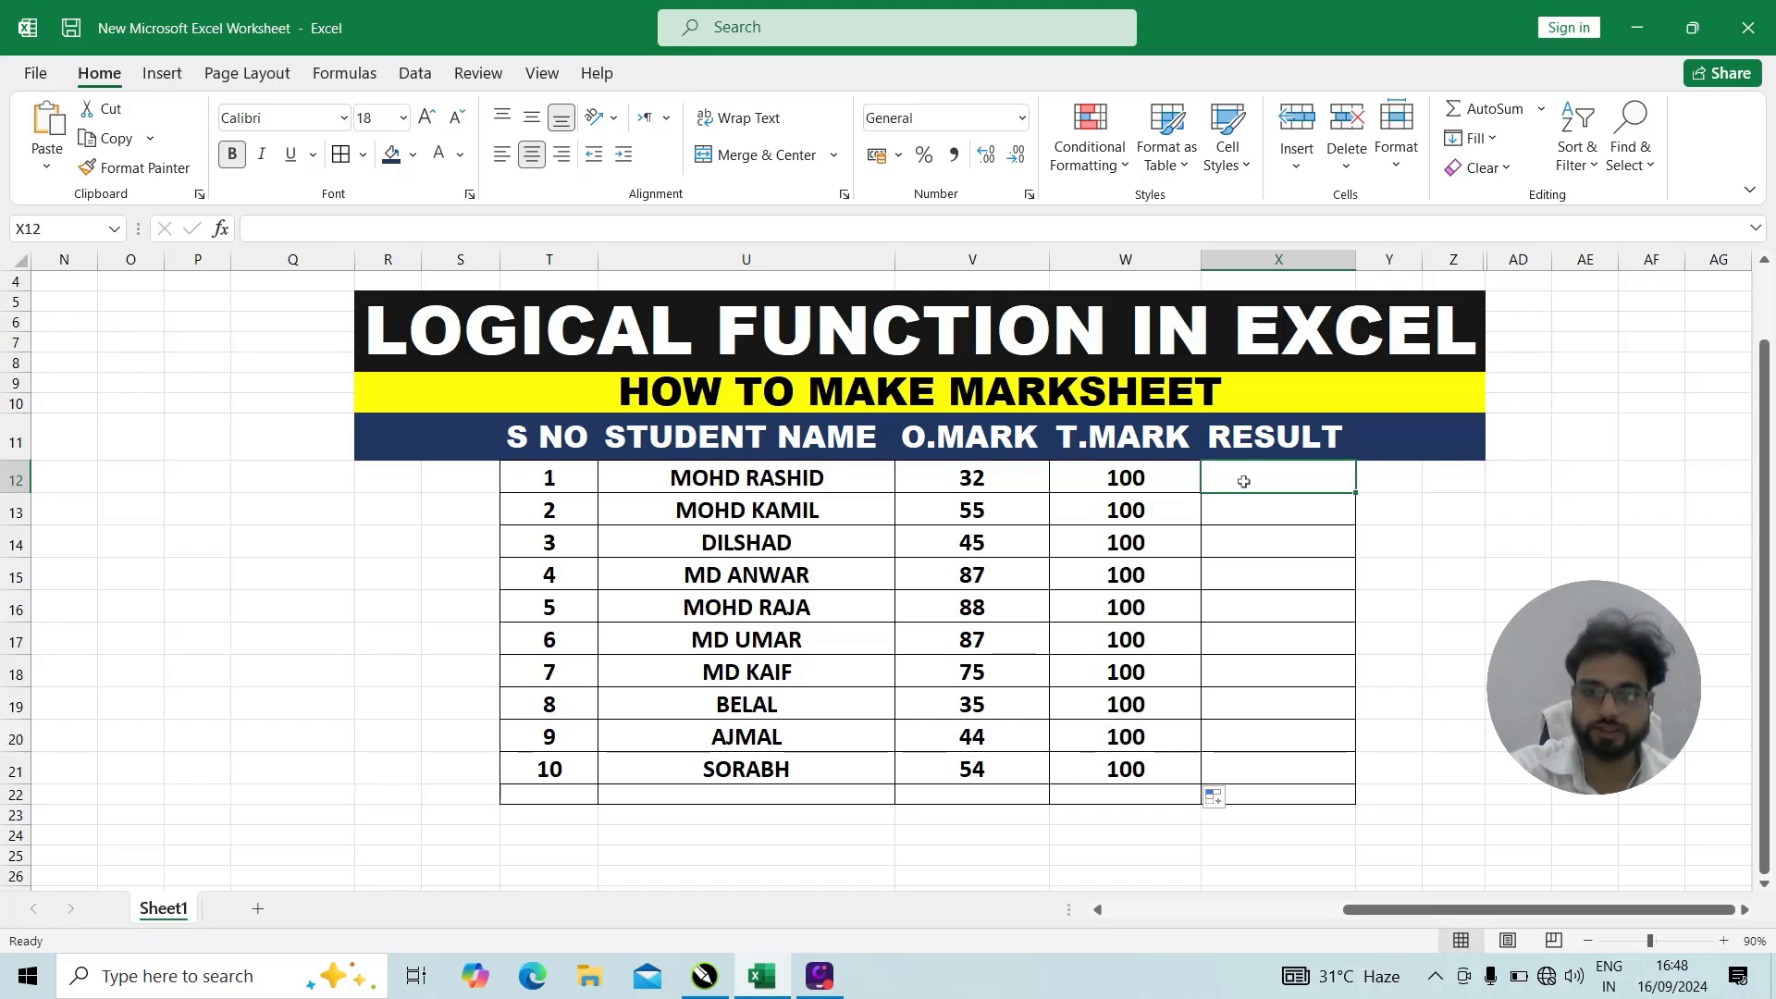
{"action": "type", "text": "="}
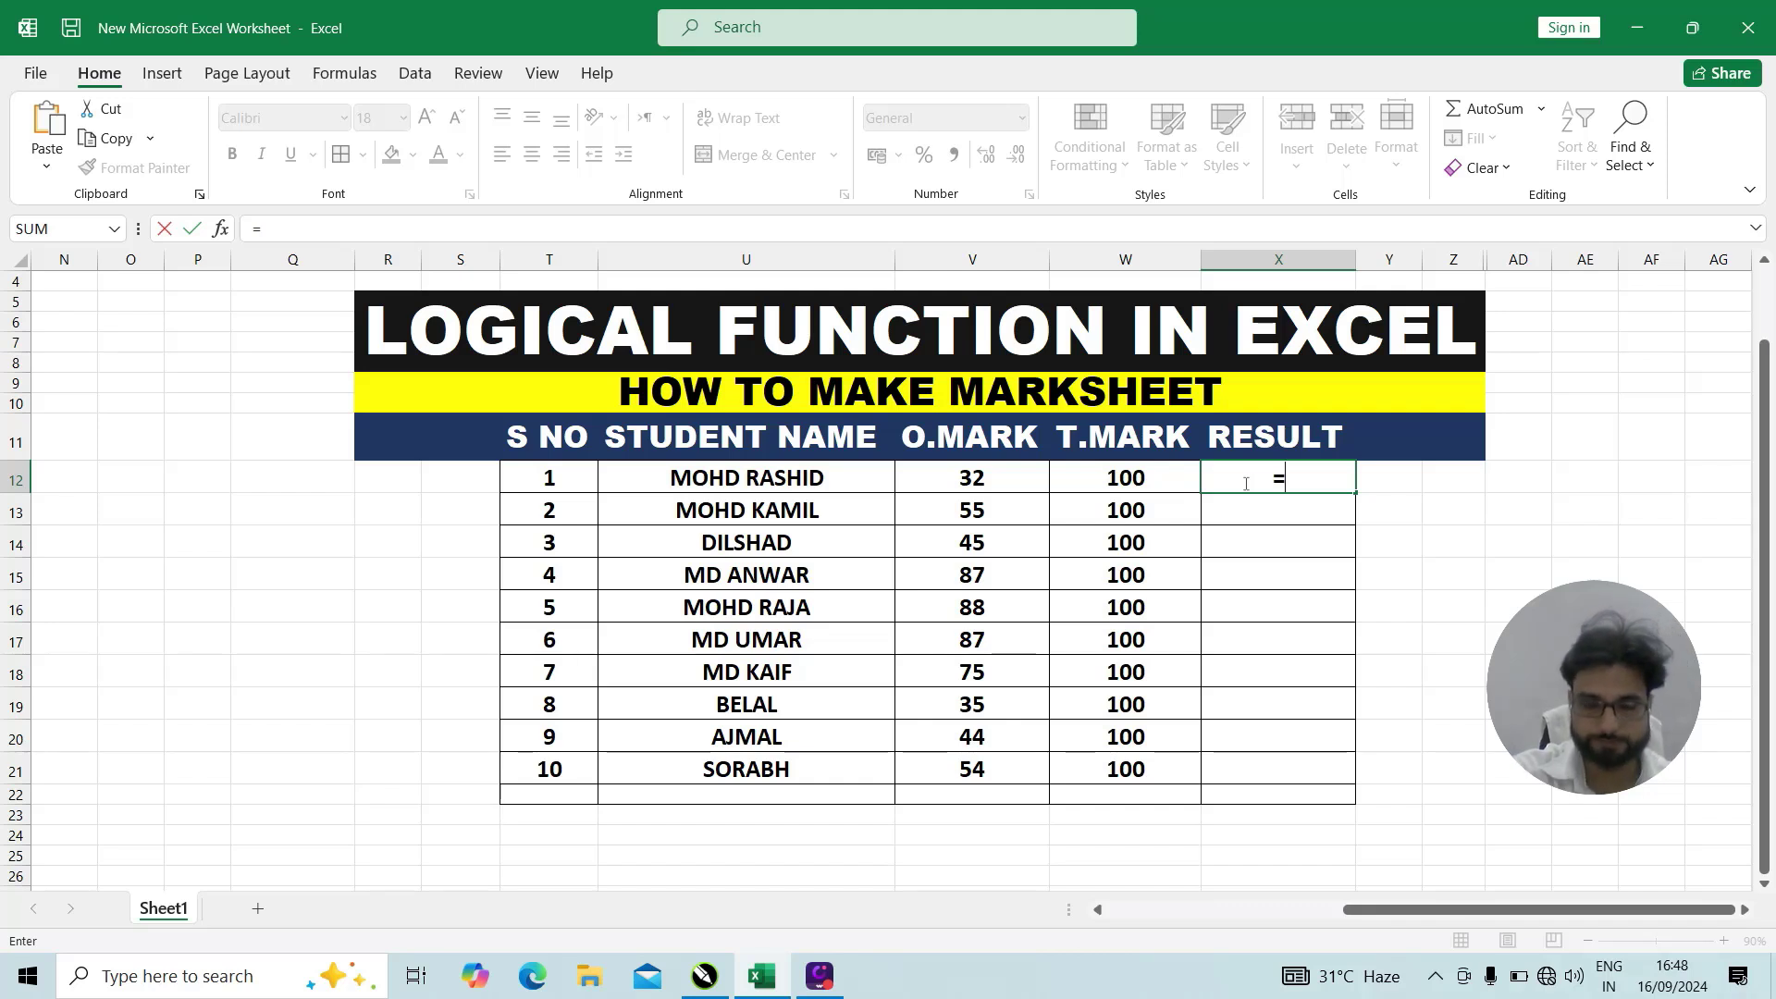
{"action": "type", "text": "IF"}
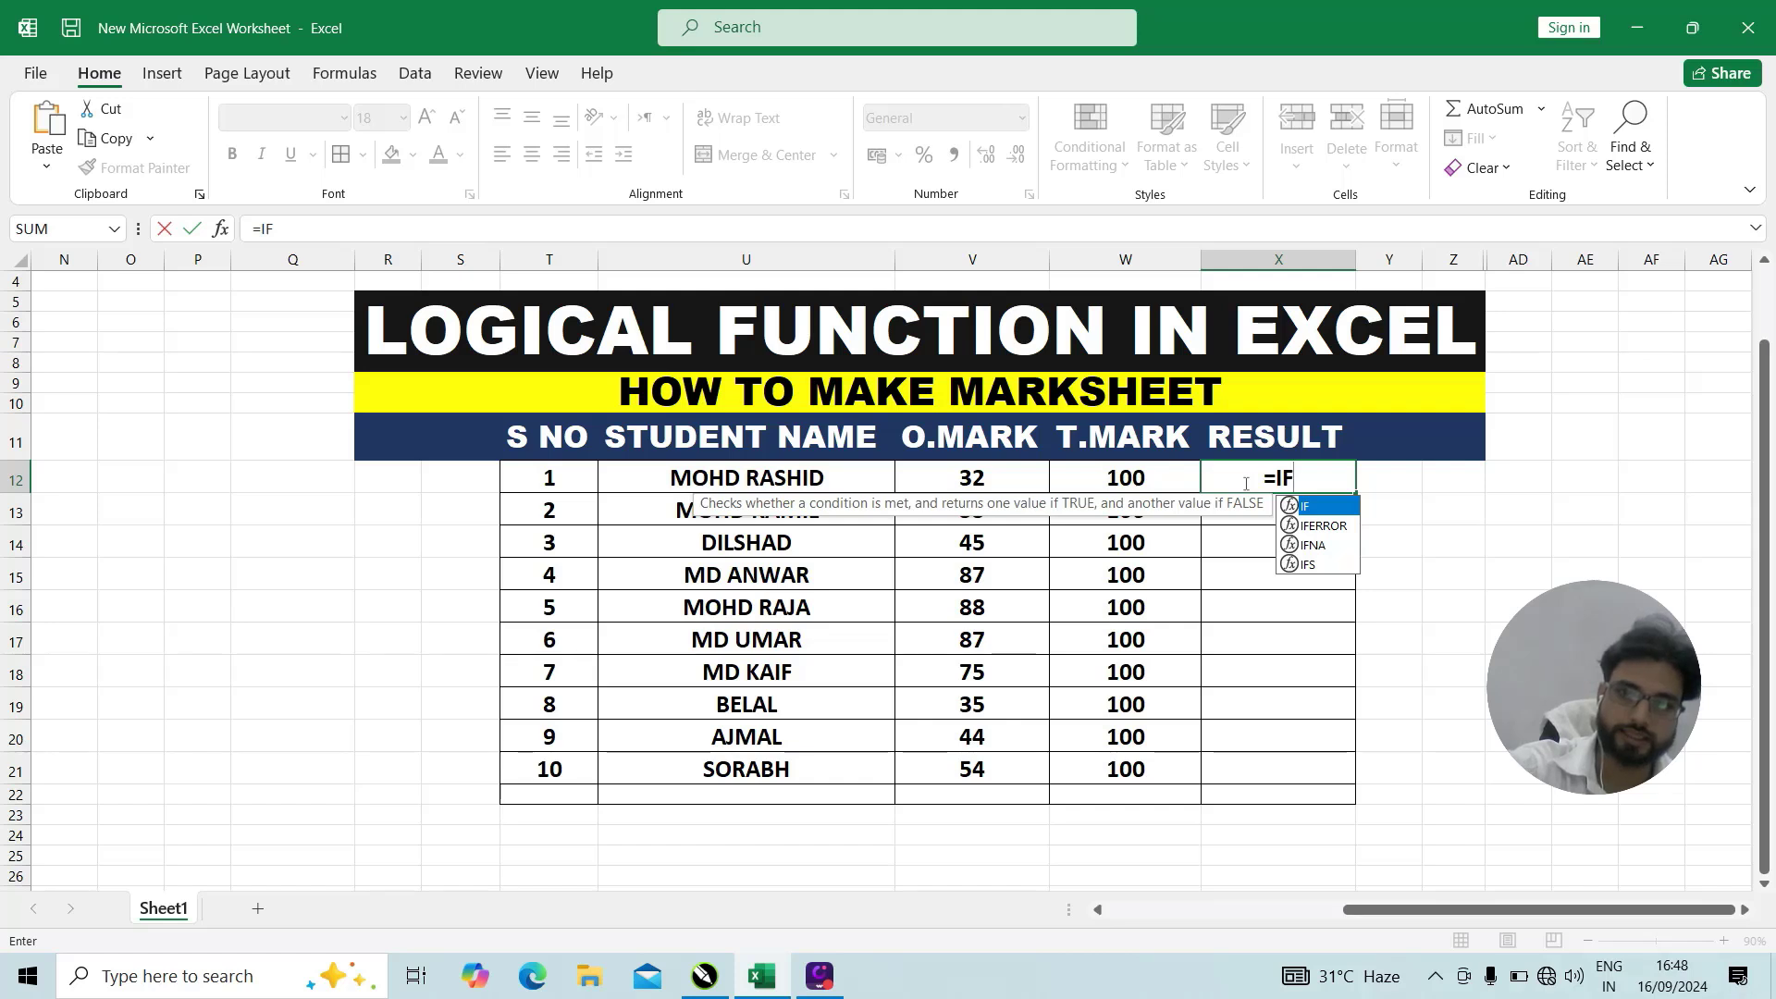
{"action": "type", "text": "("}
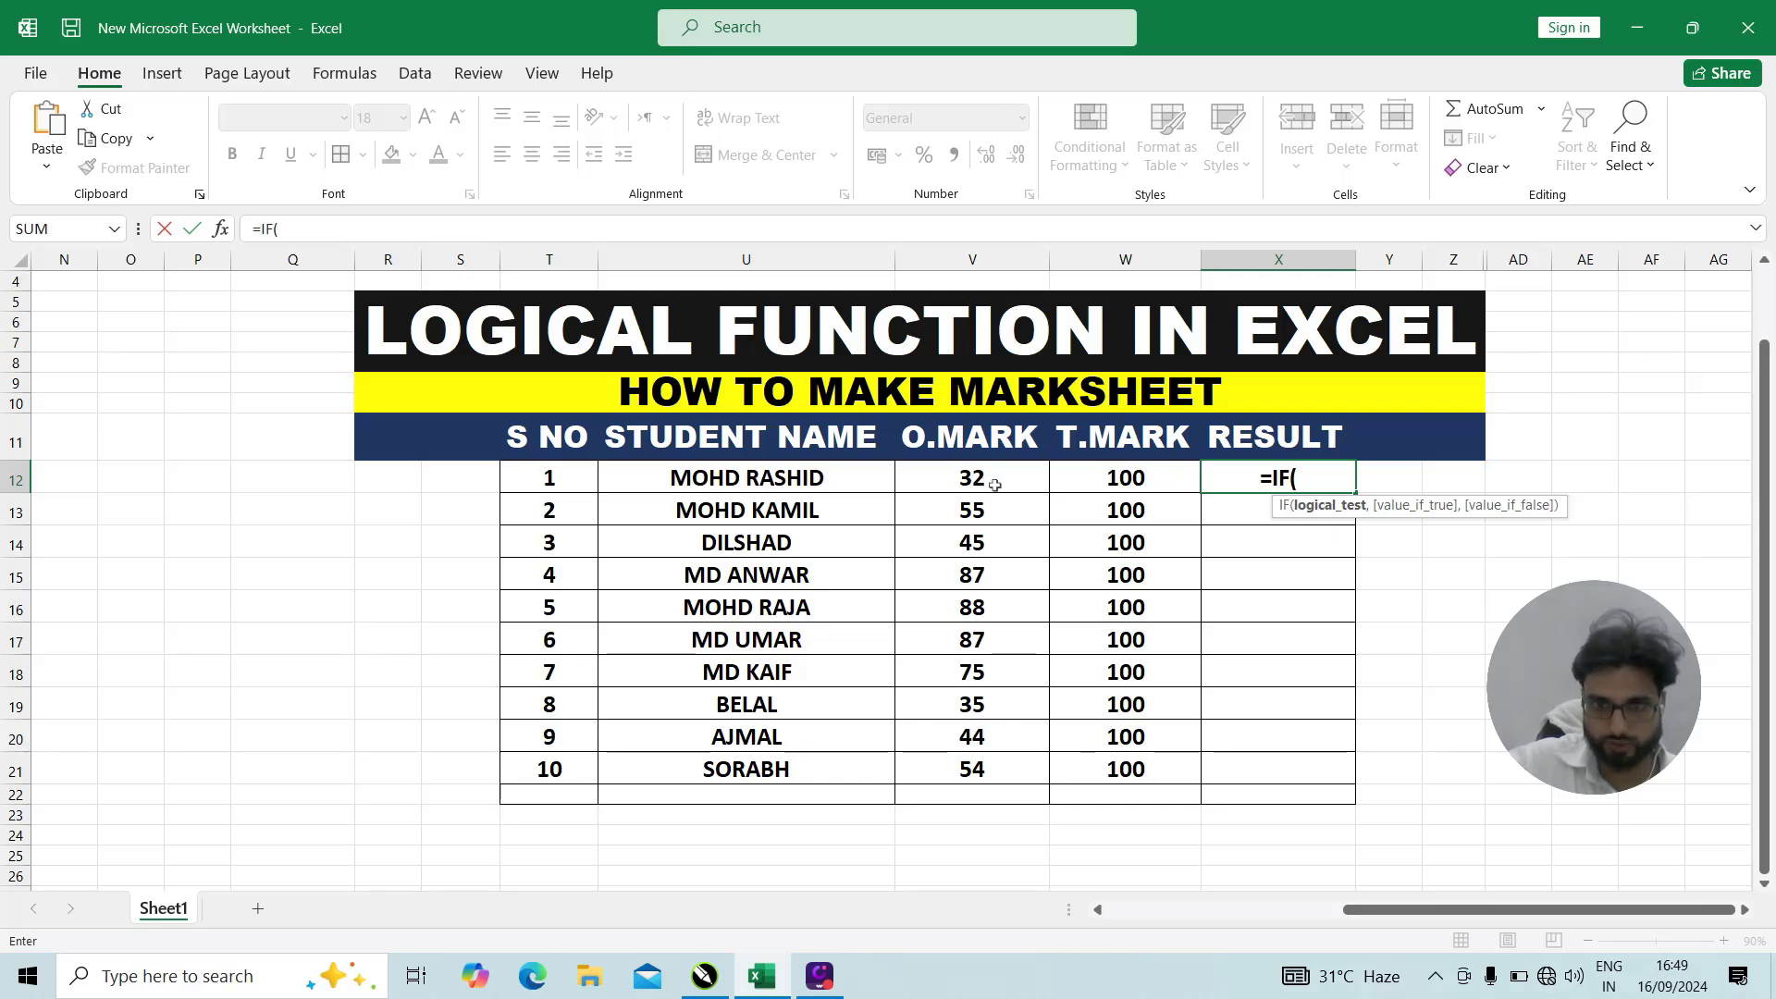
{"action": "left_click", "coordinate": [995, 485]}
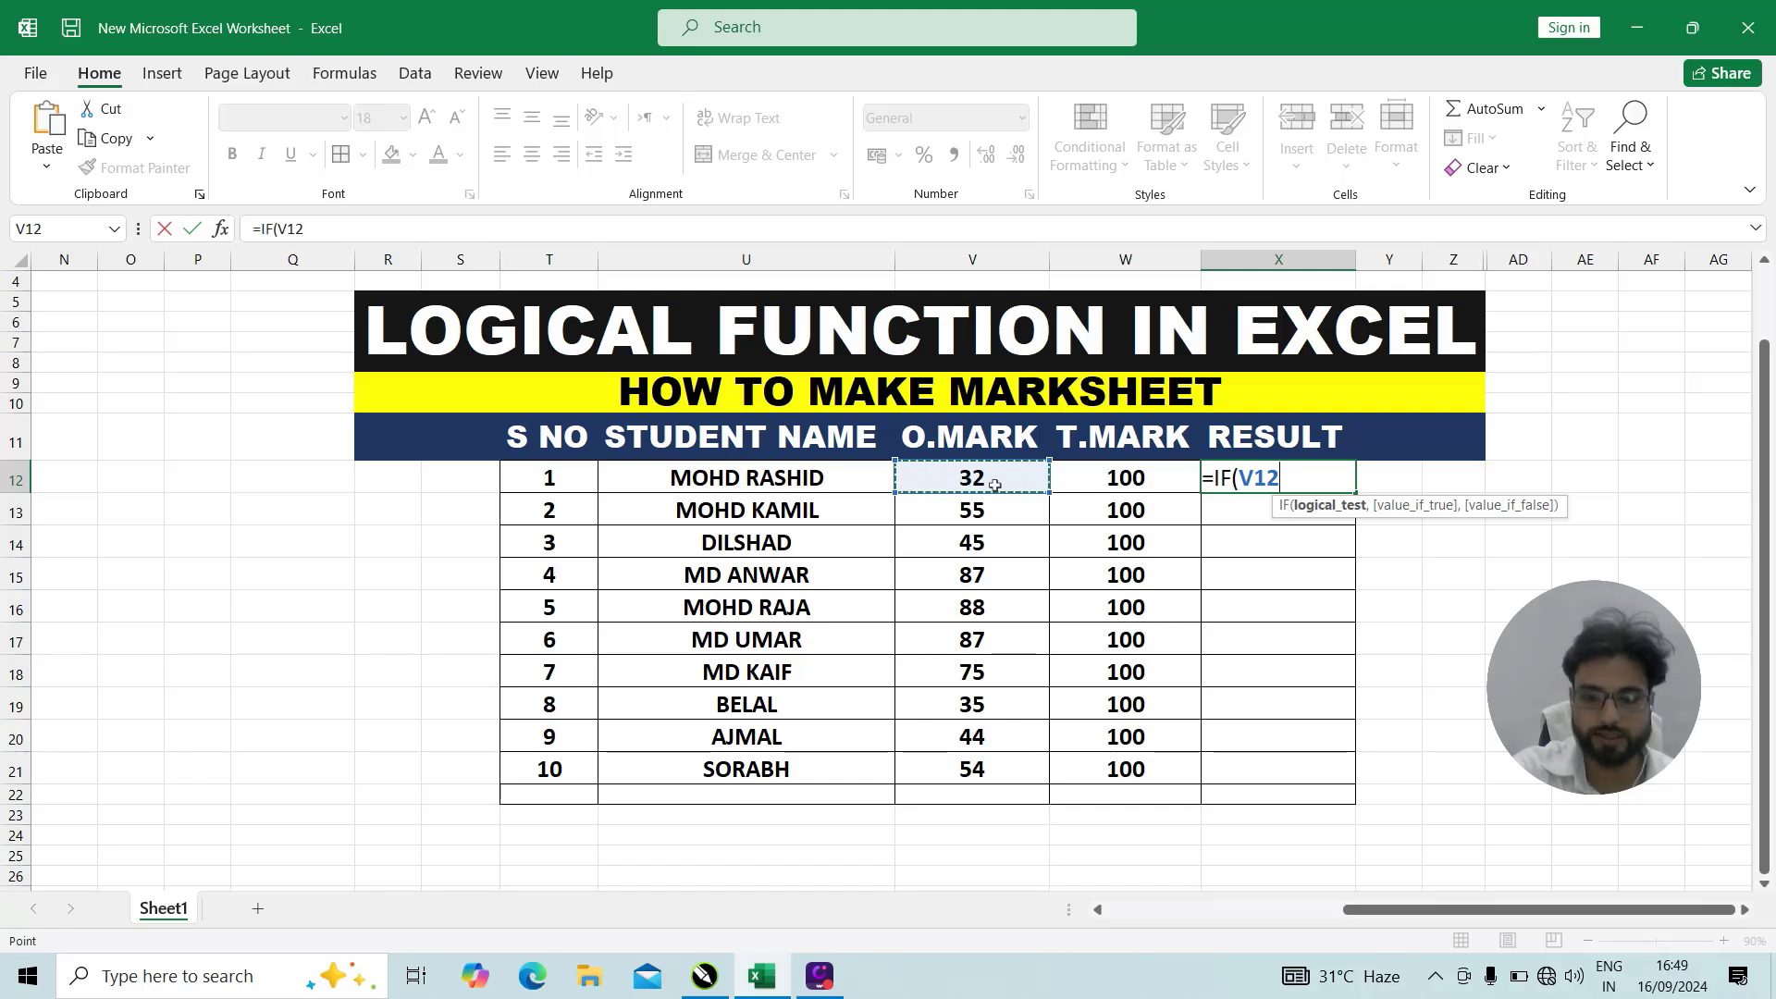
{"action": "type", "text": "<33"}
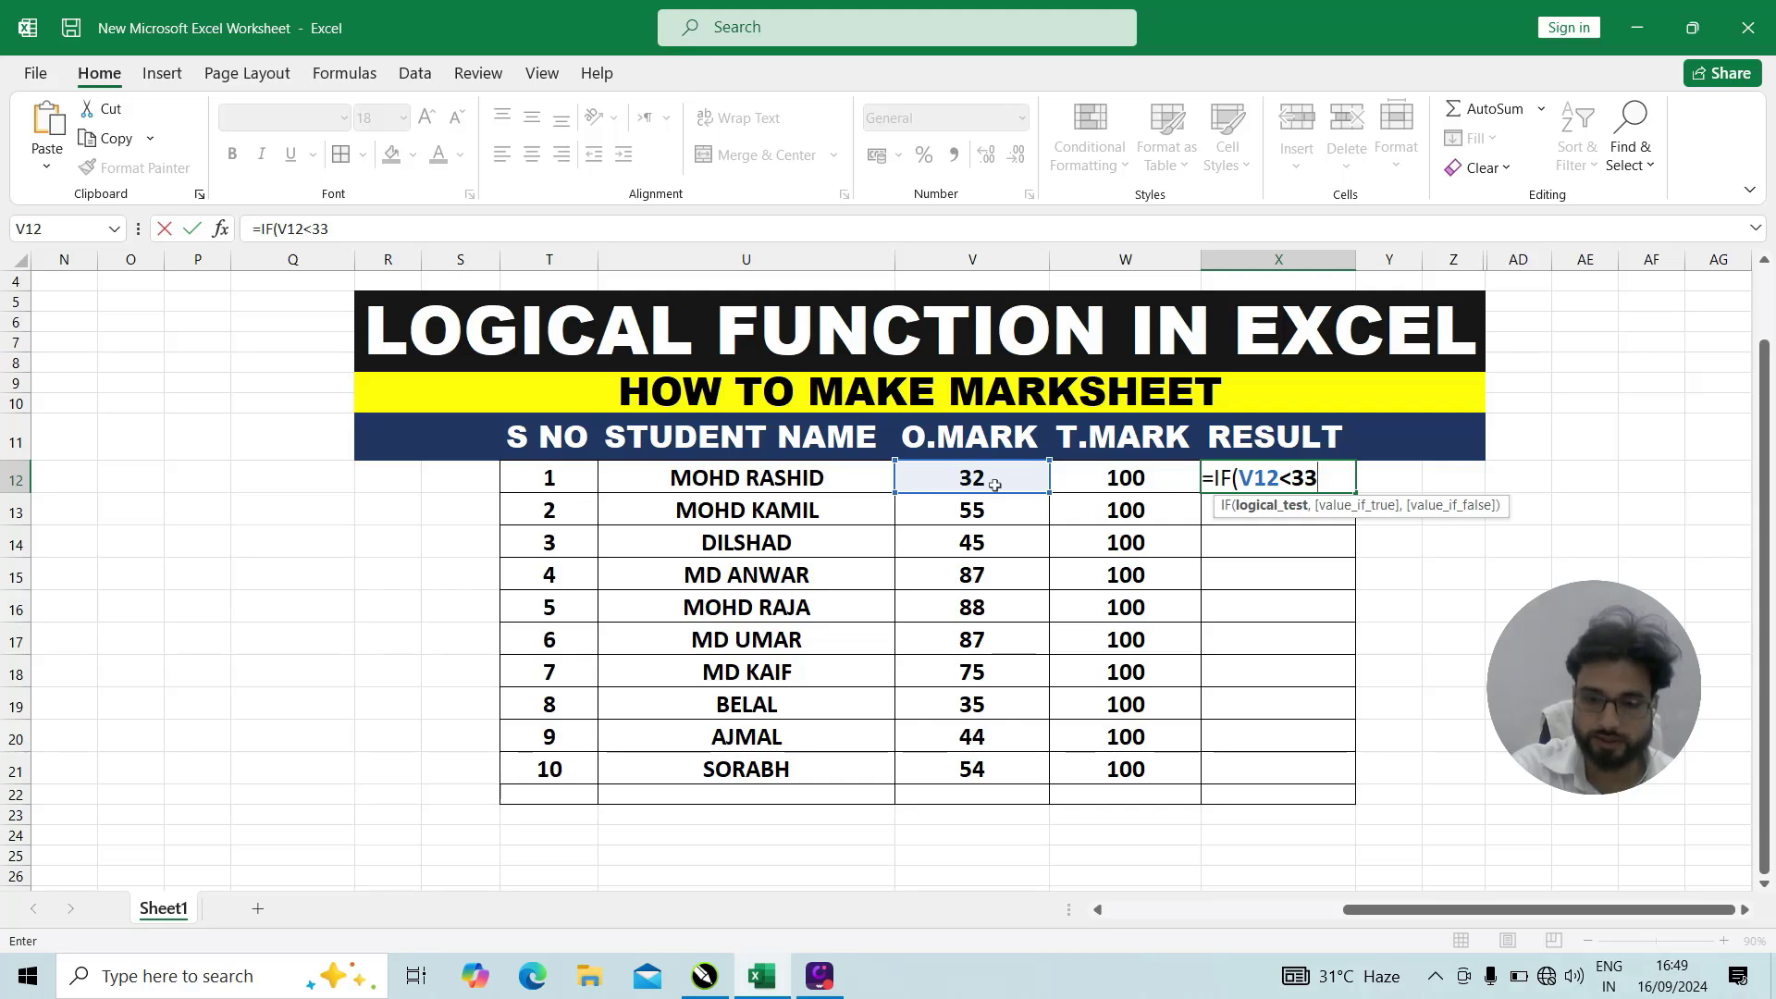
{"action": "type", "text": ","}
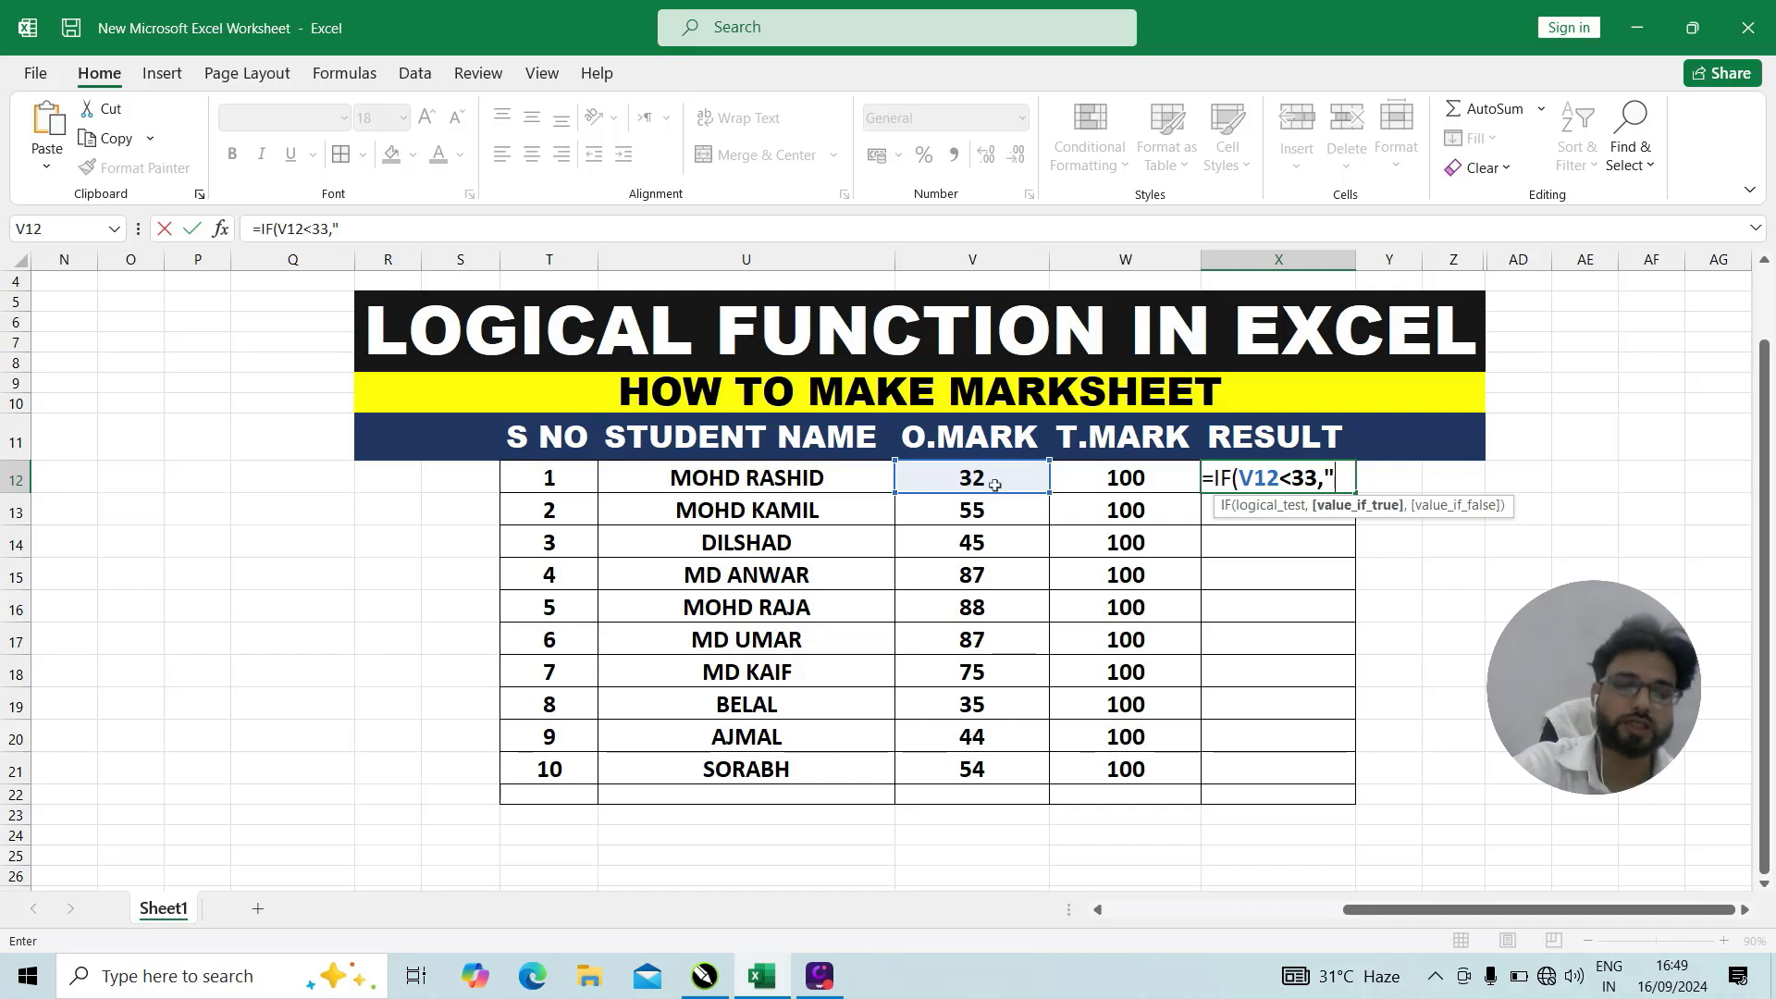
{"action": "type", "text": "AIL"}
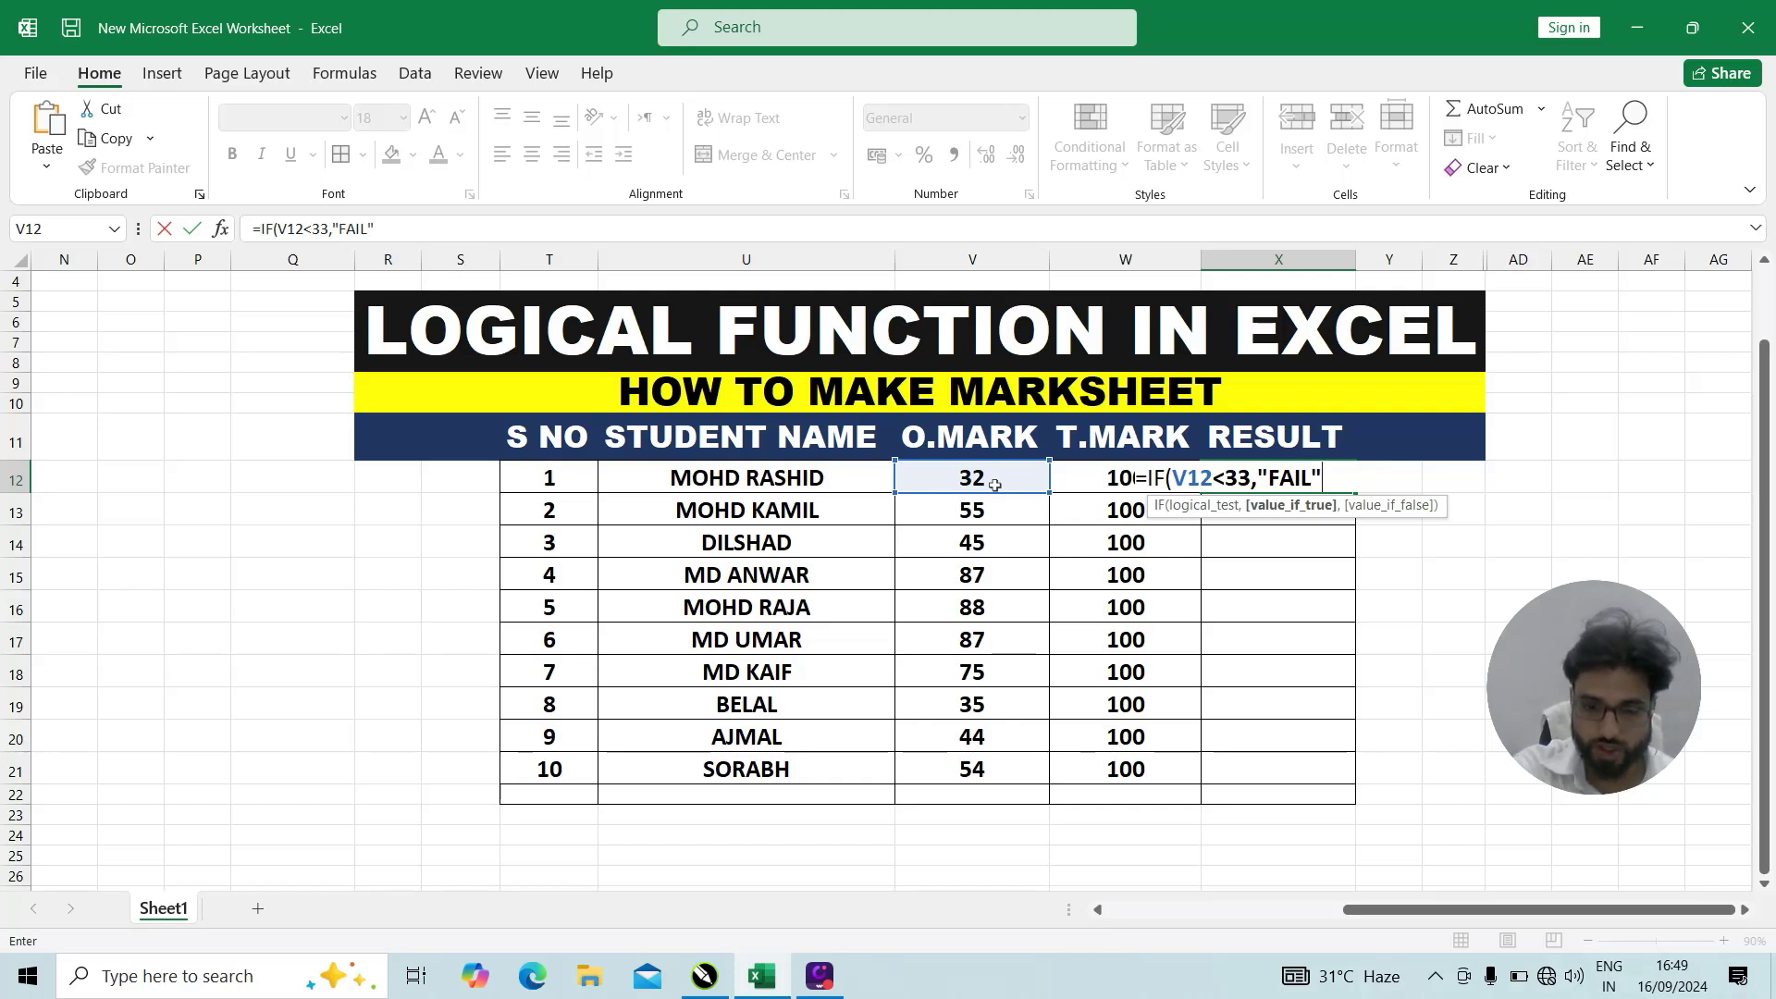
{"action": "type", "text": ","}
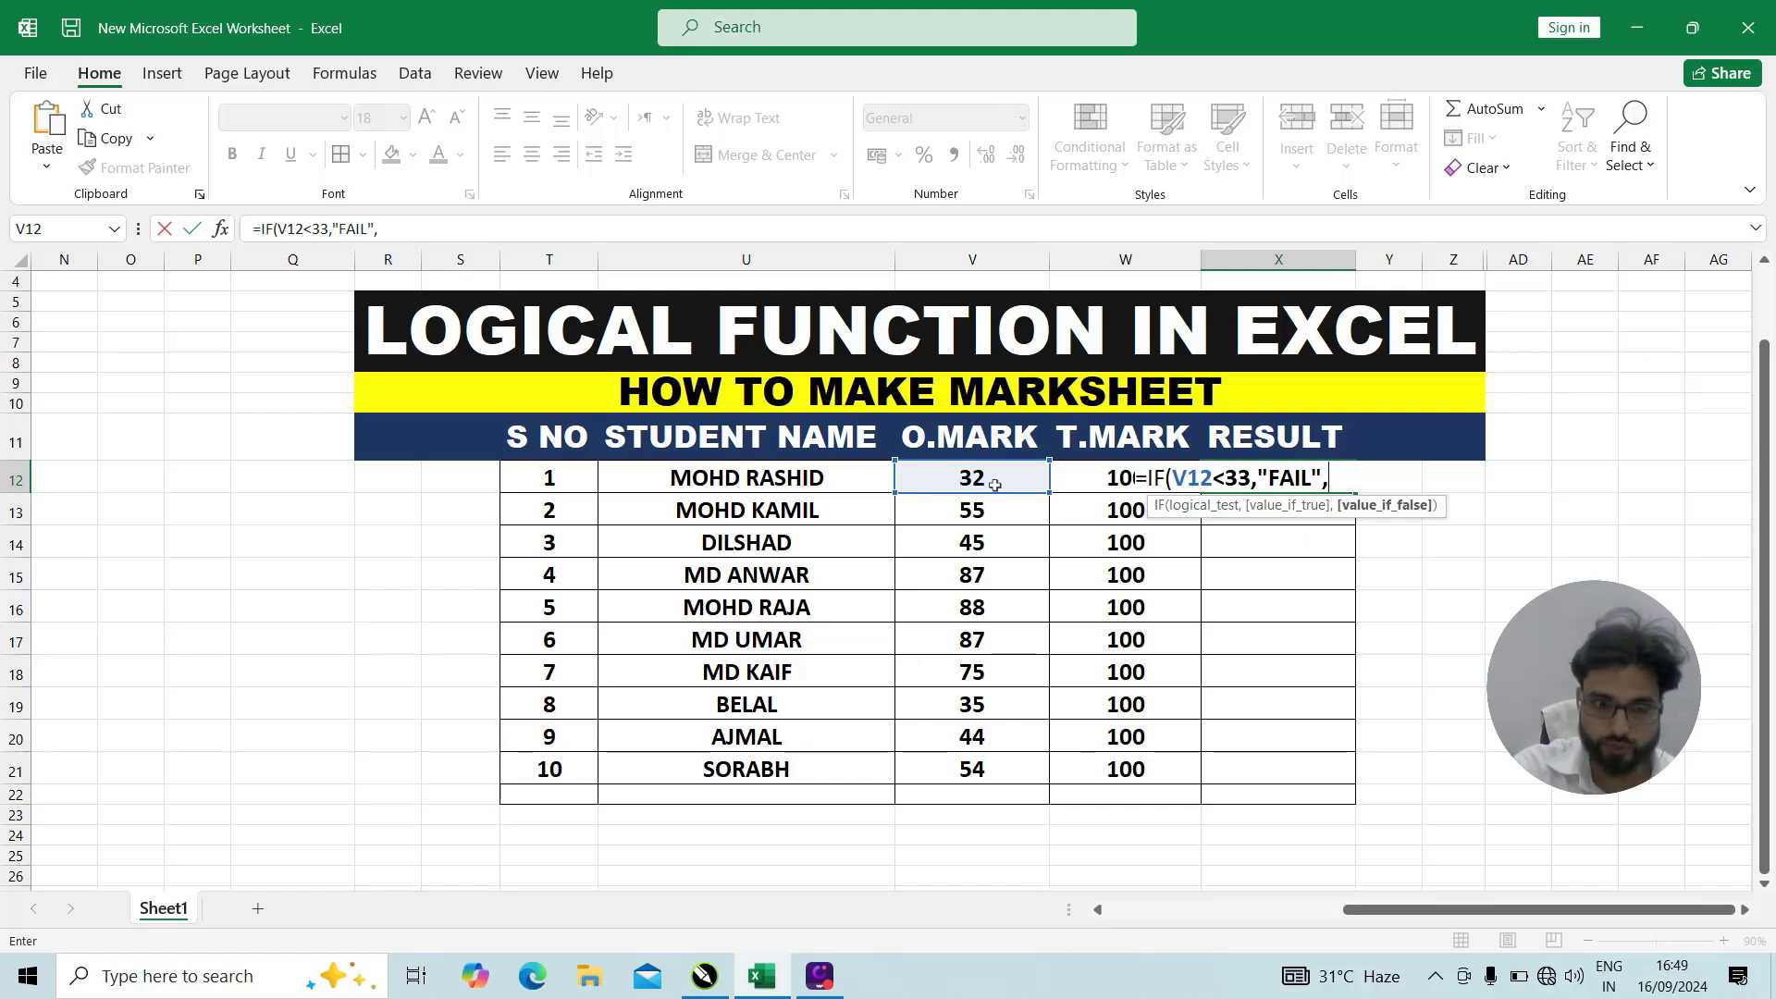
- Complete and enter =IF(V12<33,"FAIL",IF(V12<=100,"PASS",)) in X12, which shows FAIL
{"action": "type", "text": "IF"}
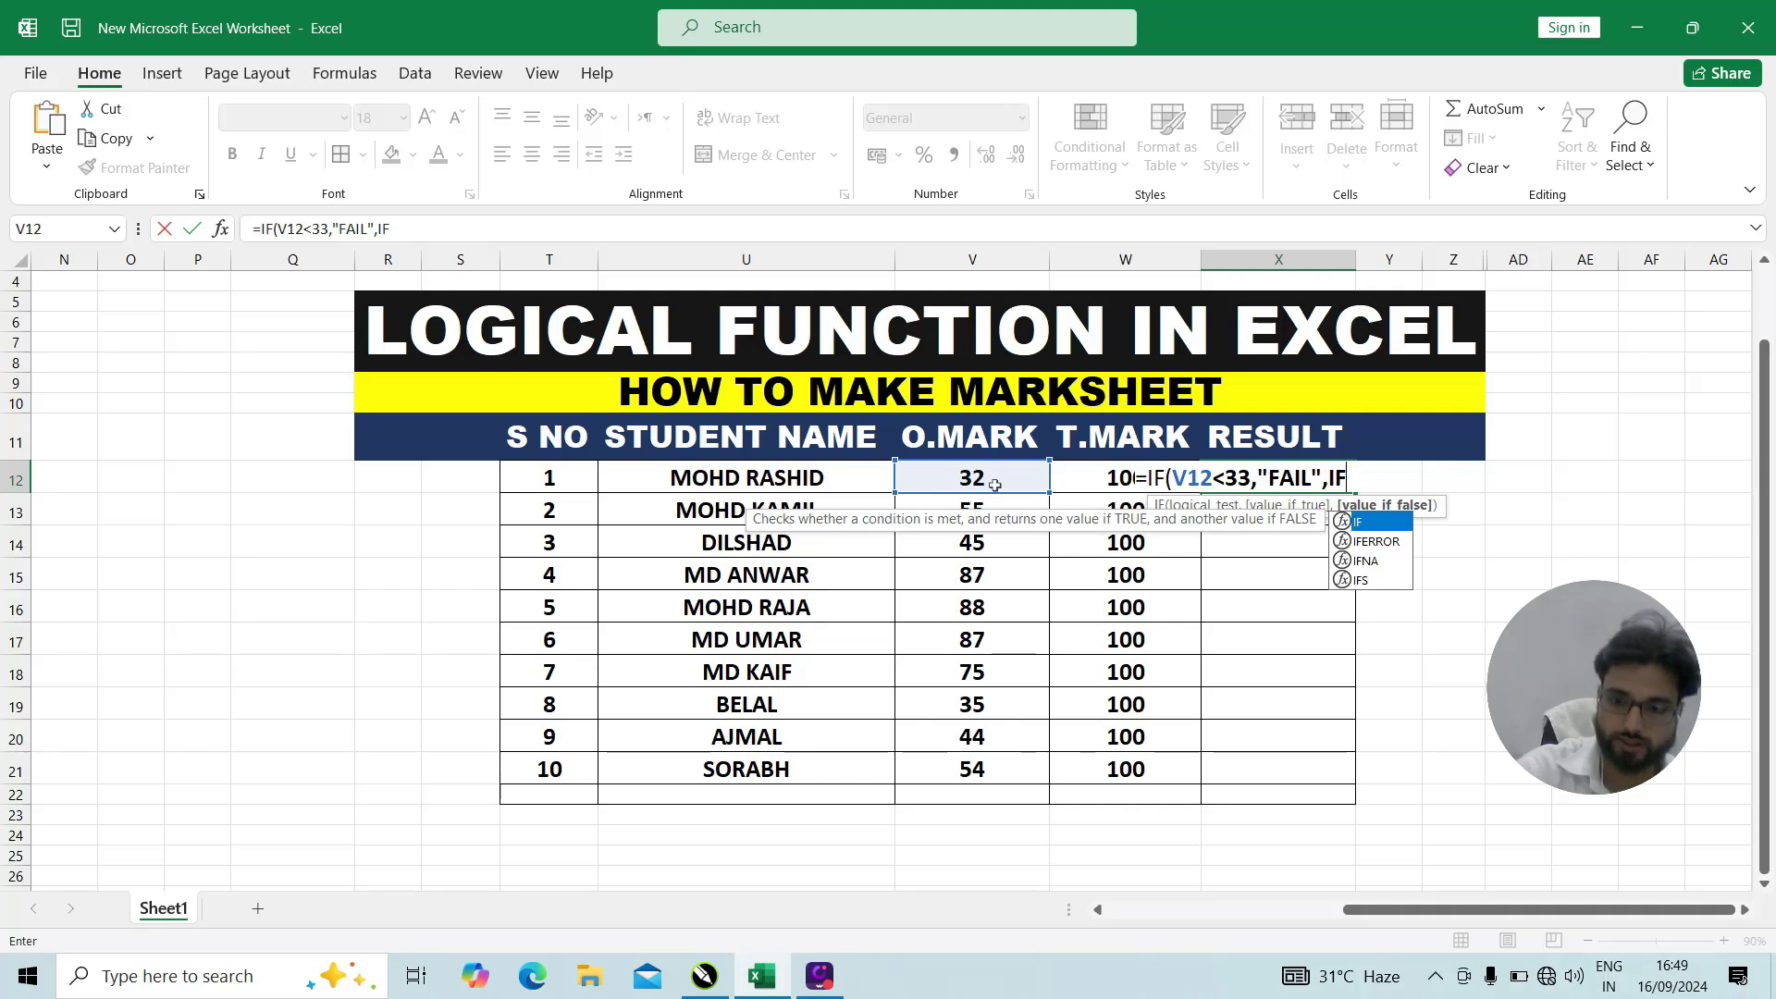
{"action": "type", "text": "("}
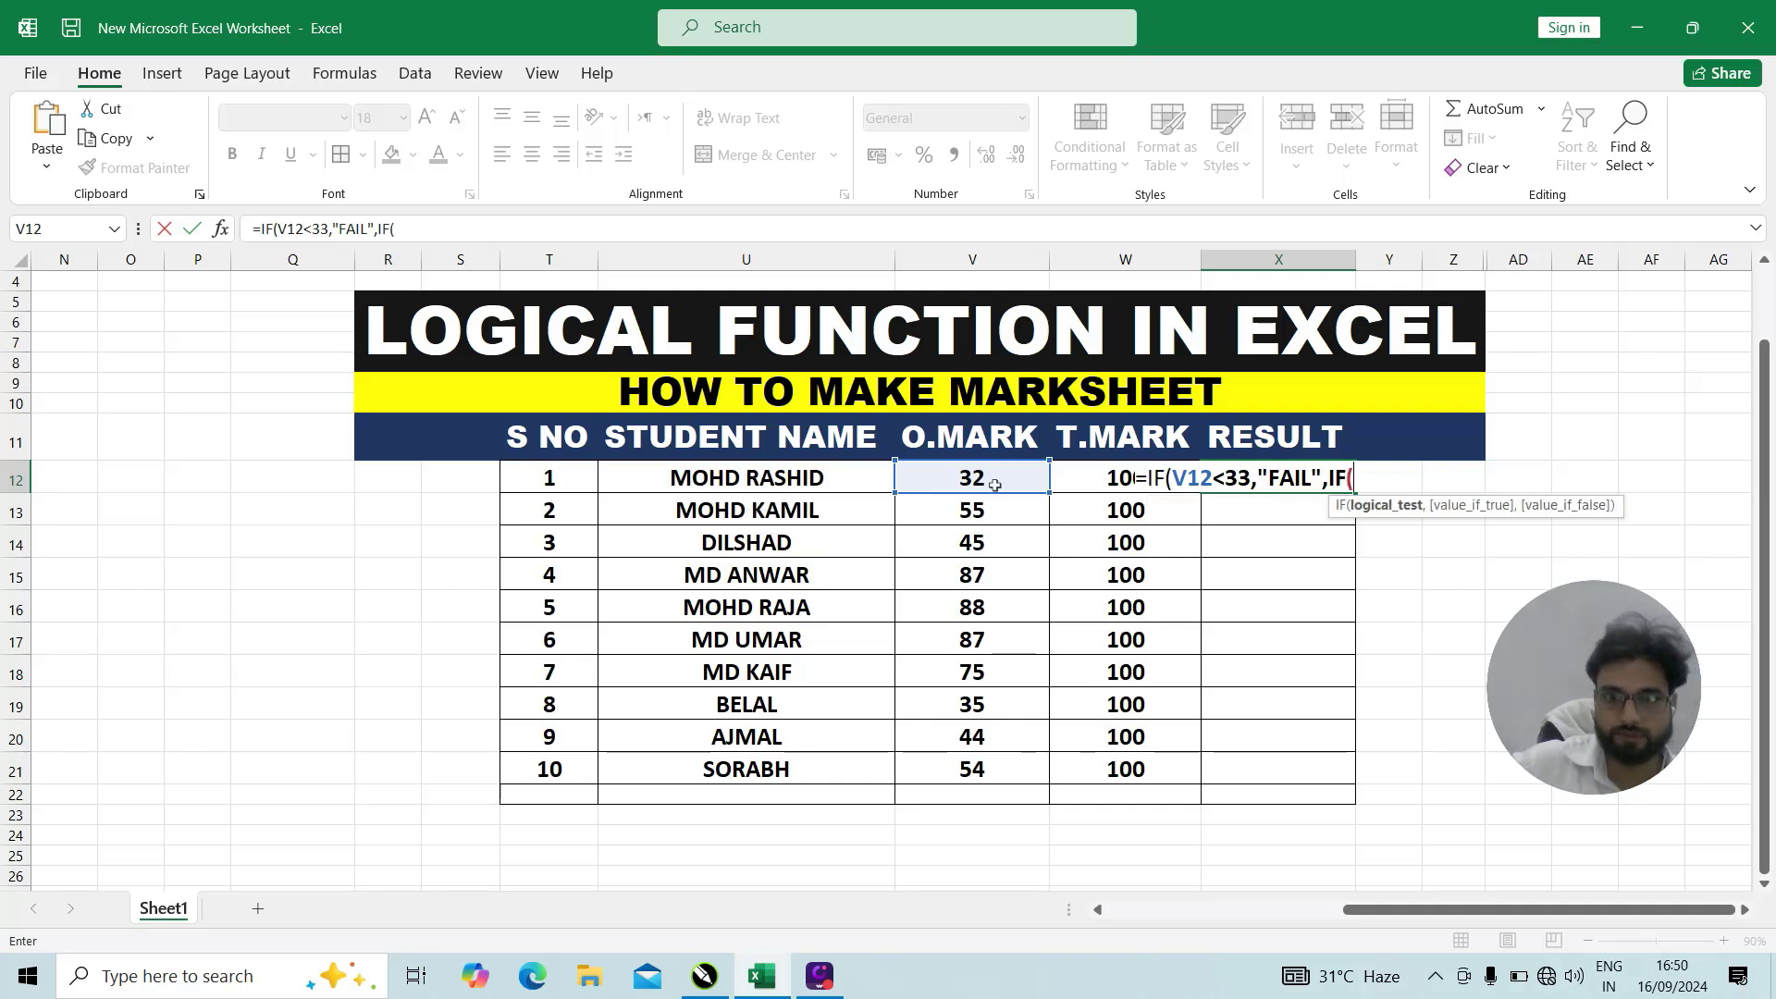
{"action": "left_click", "coordinate": [994, 485]}
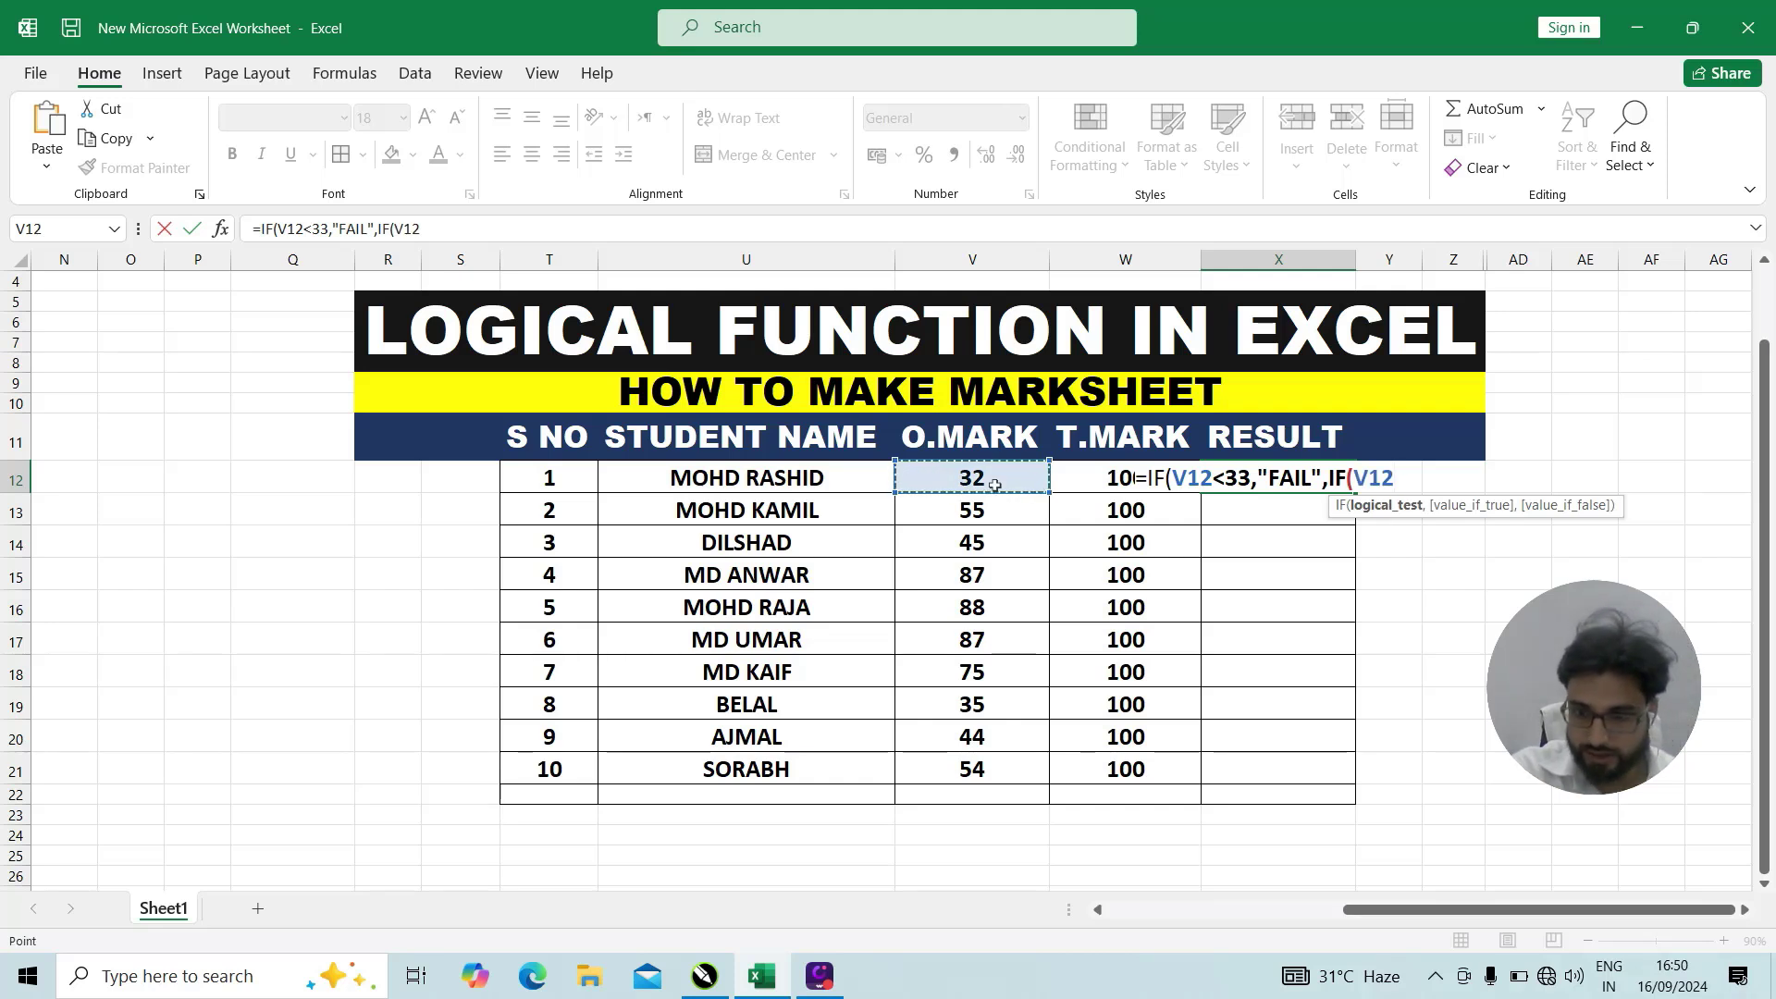
{"action": "type", "text": "<="}
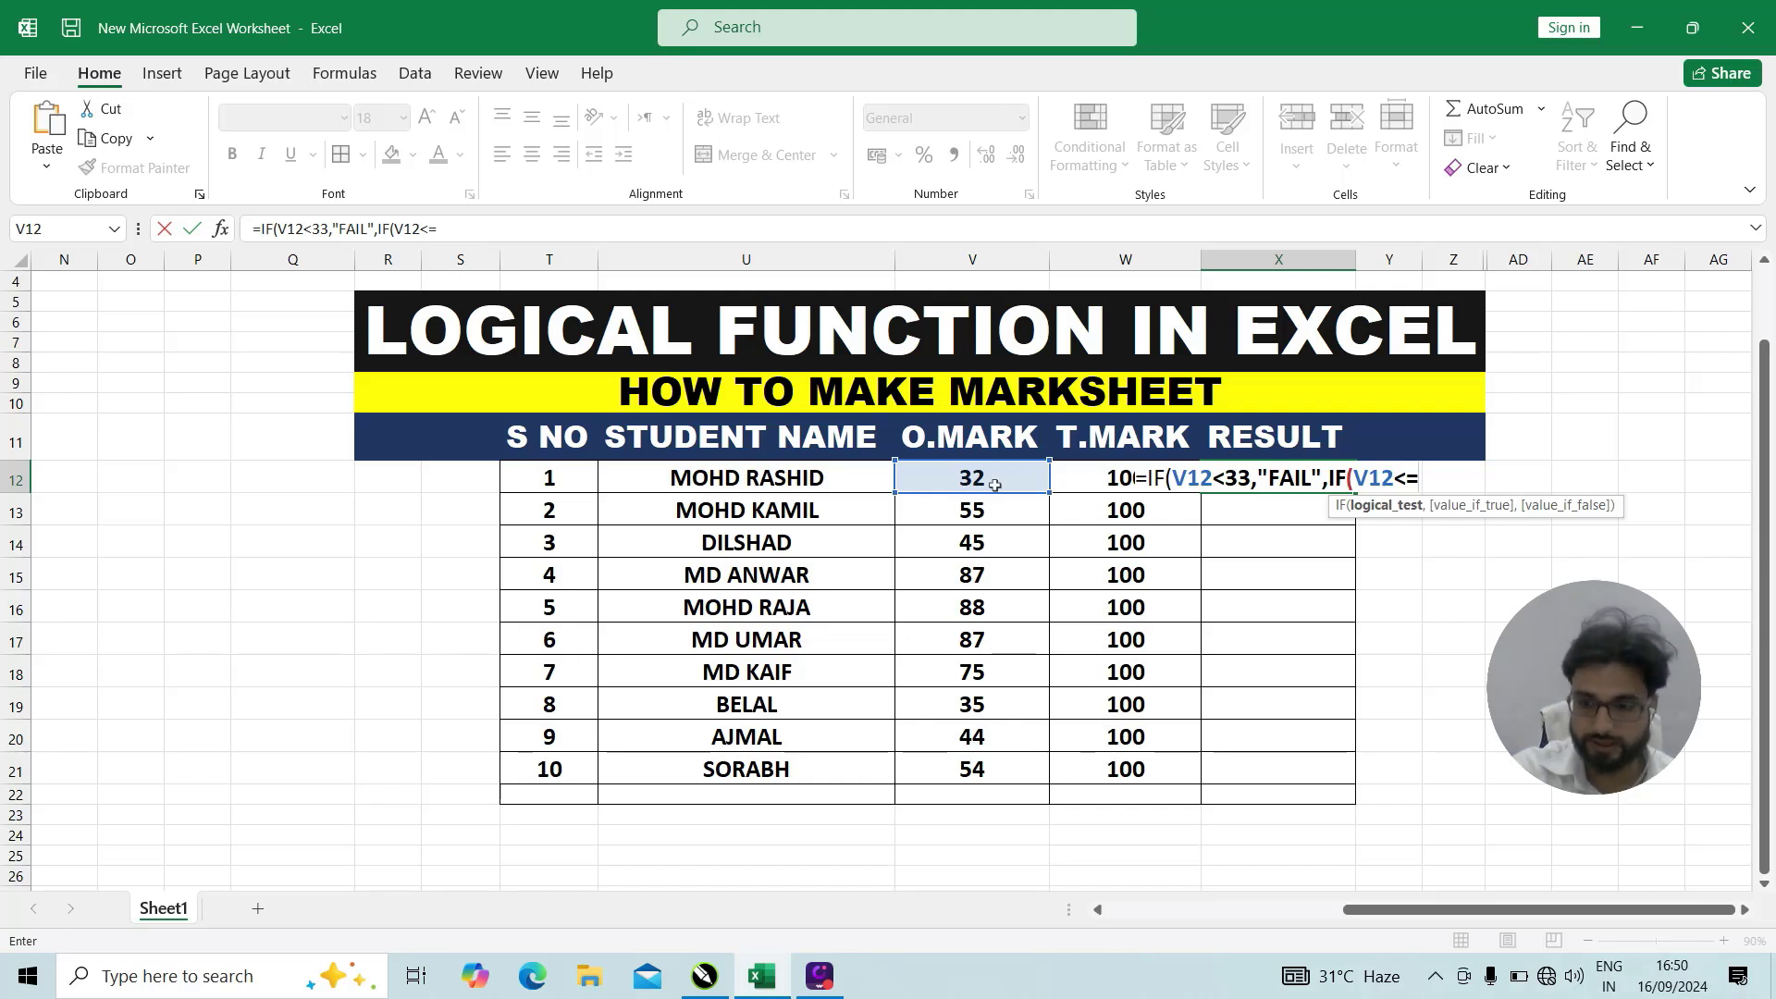
{"action": "type", "text": "100"}
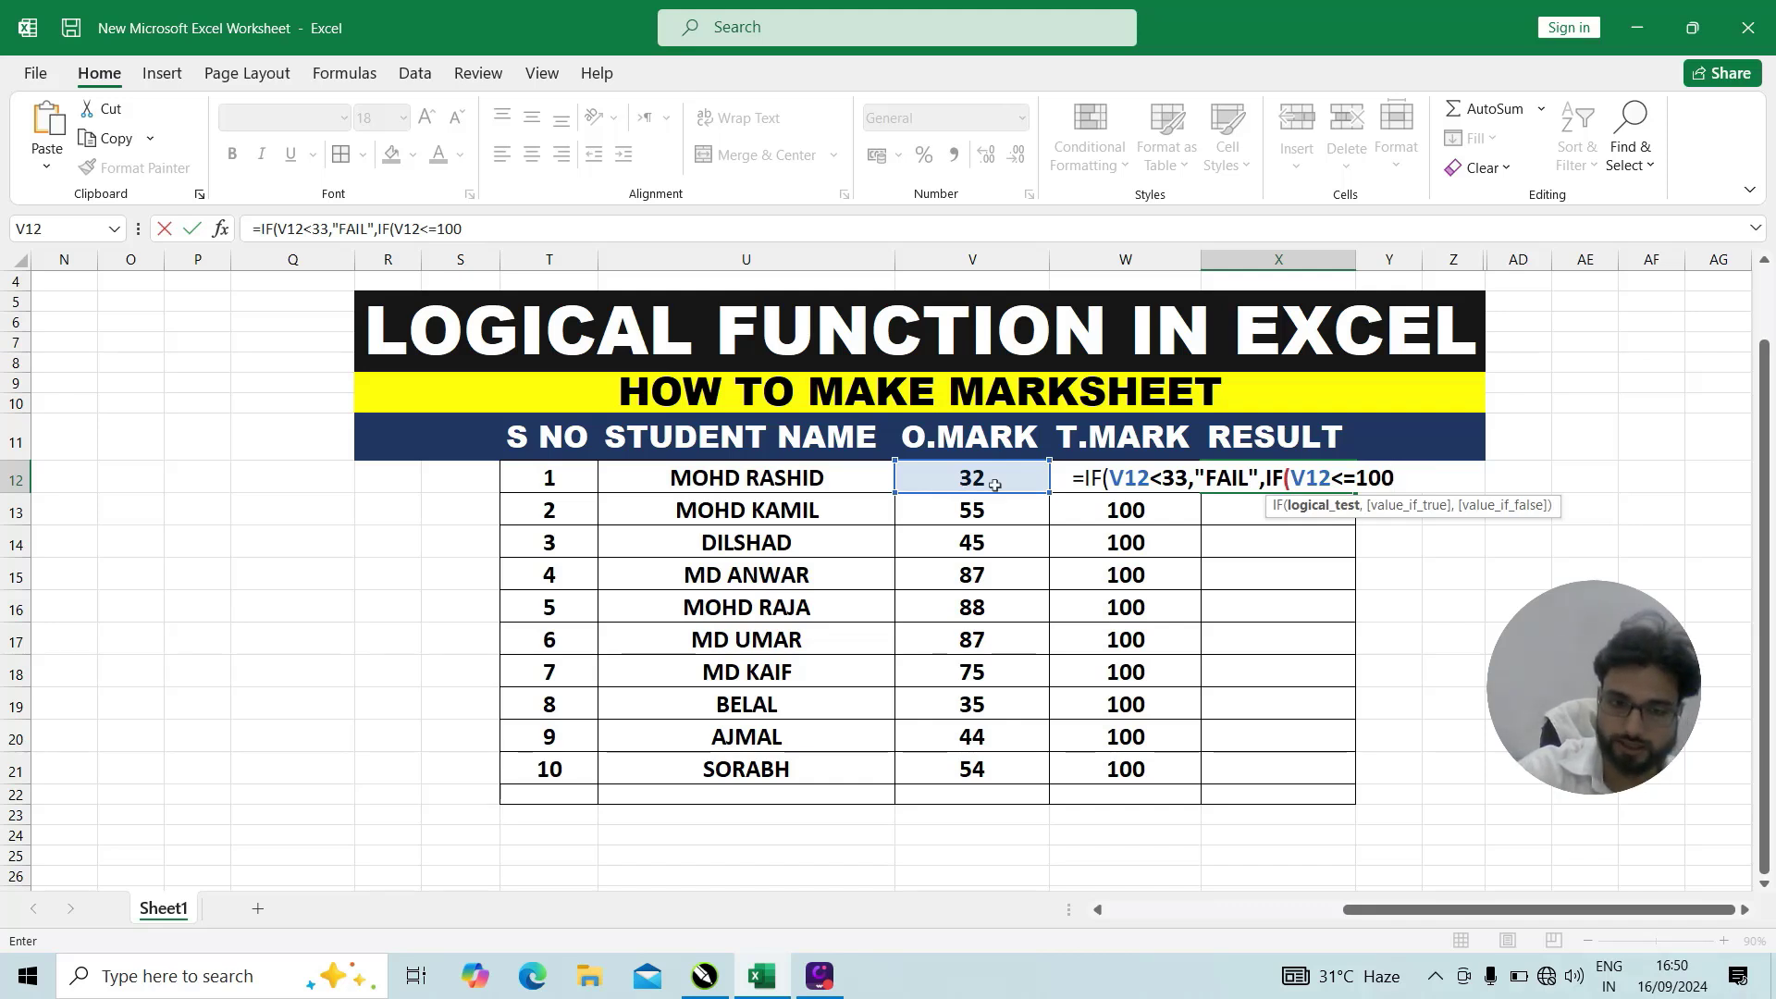
{"action": "type", "text": ","}
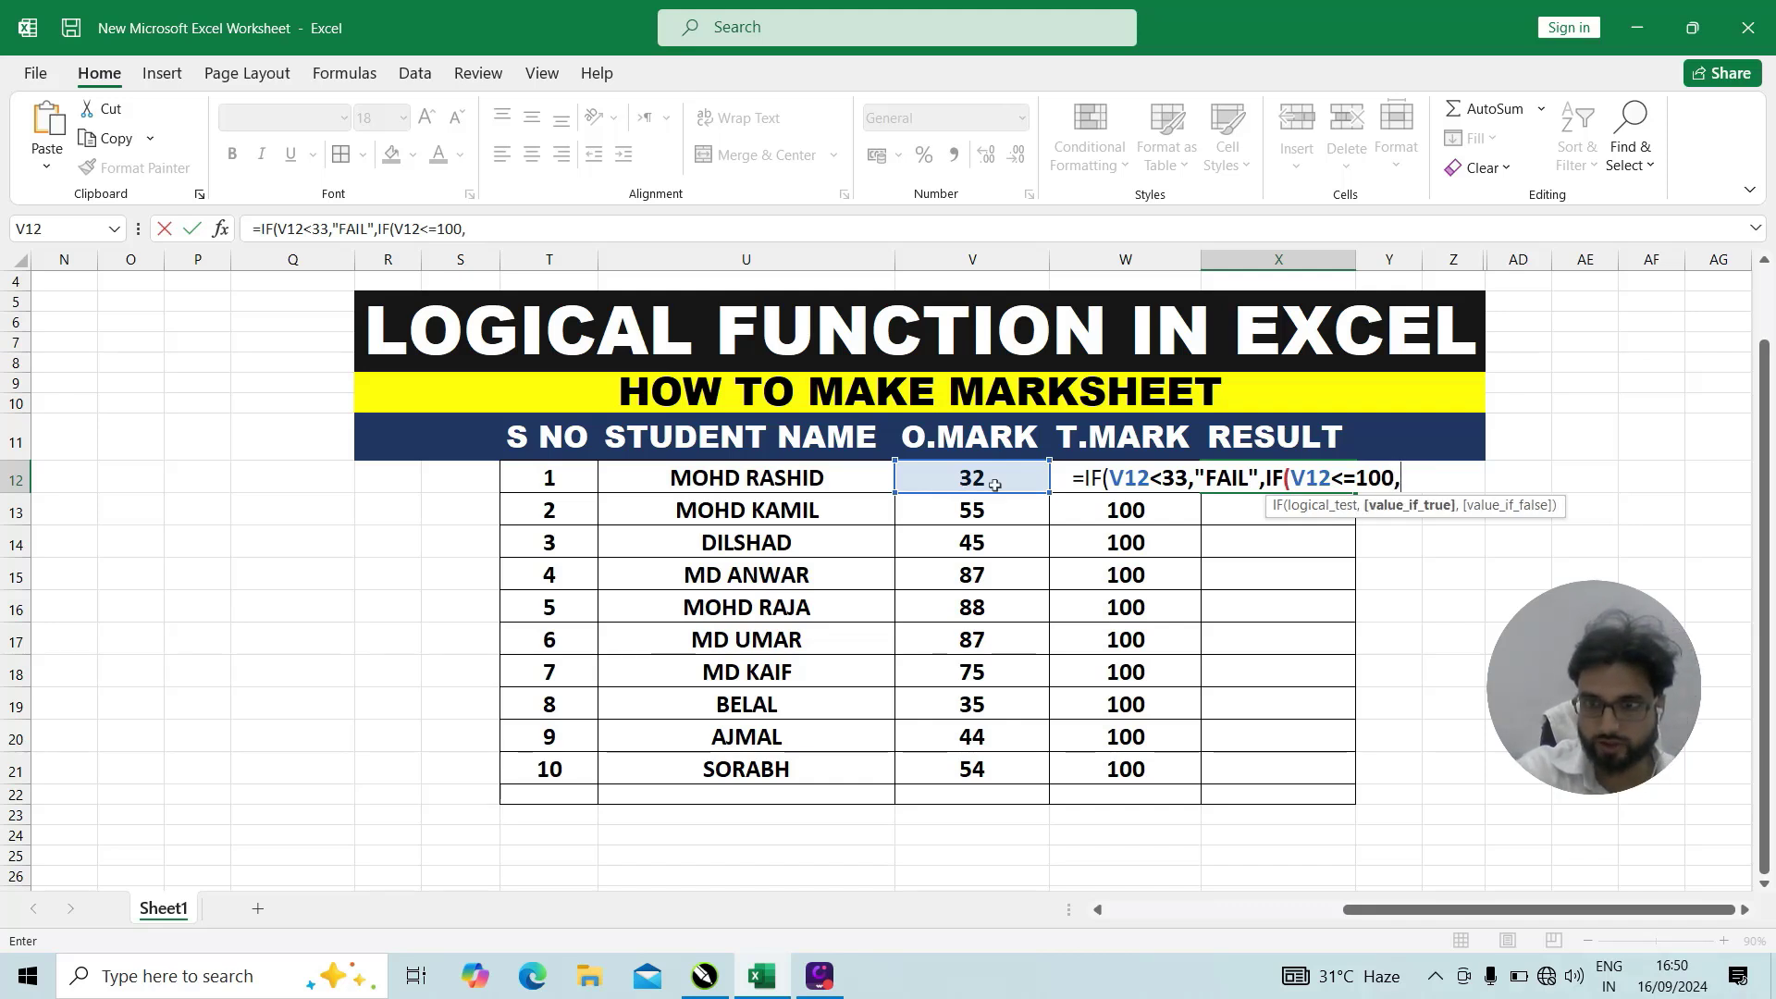
{"action": "type", "text": "\"PASS"}
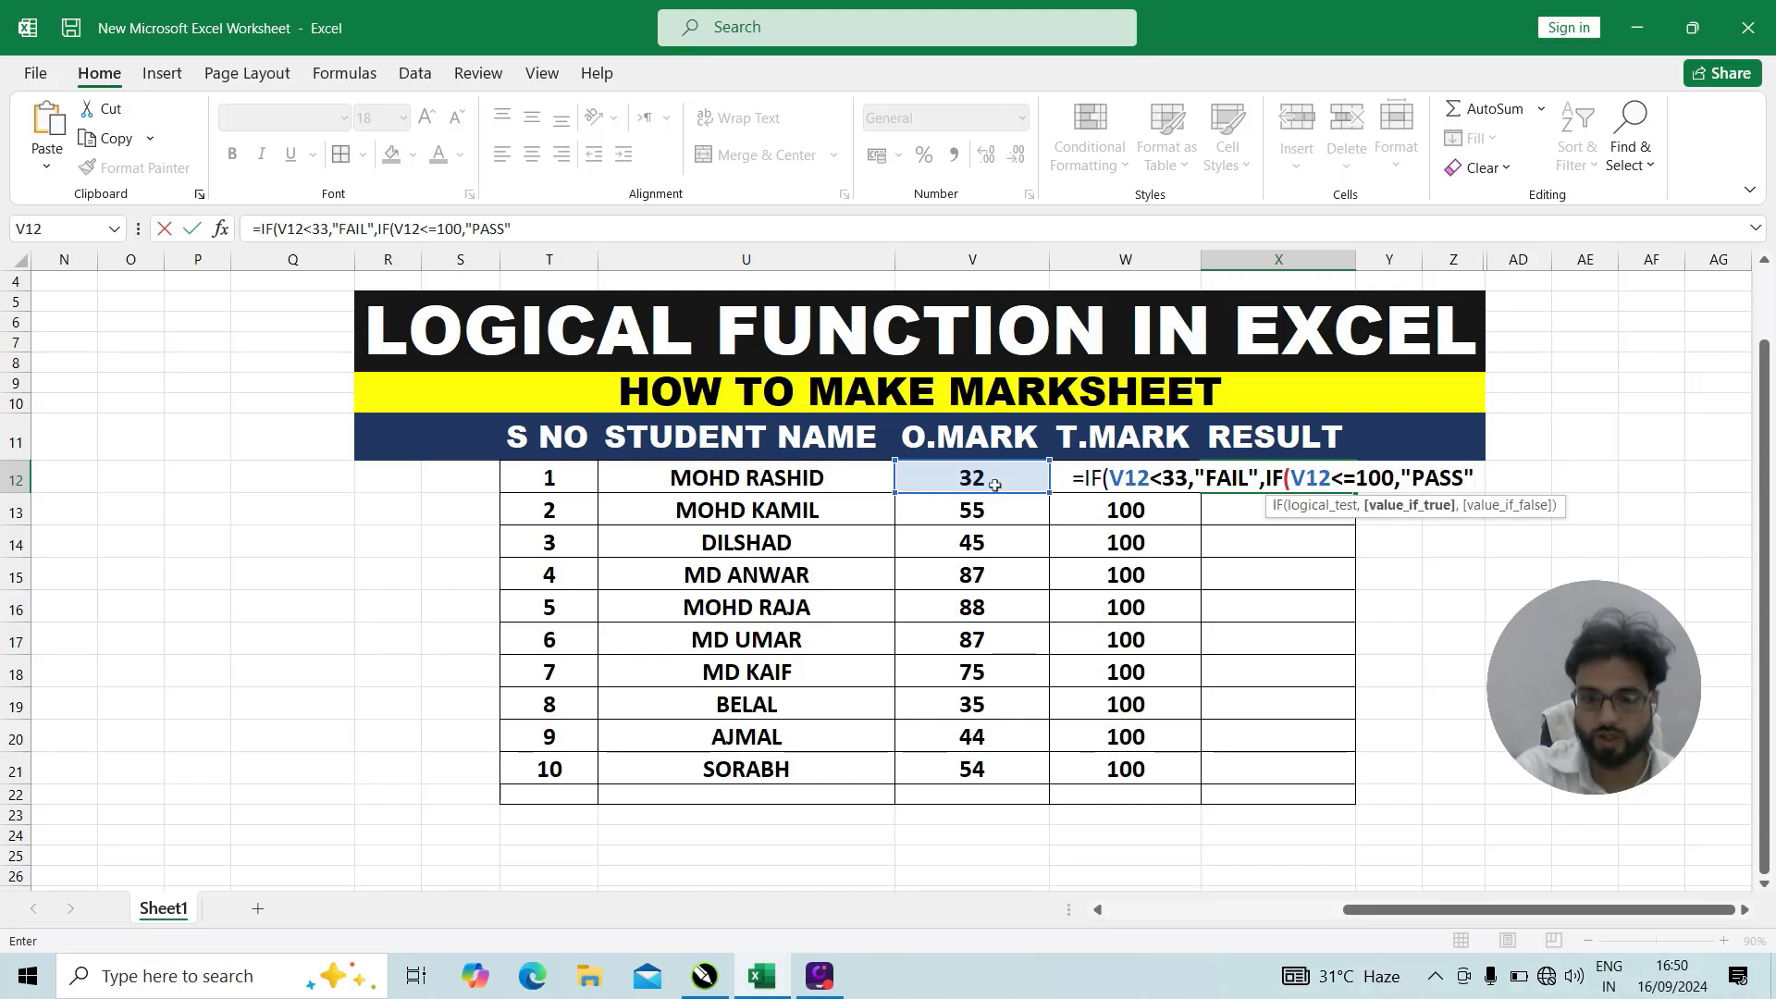
{"action": "type", "text": ","}
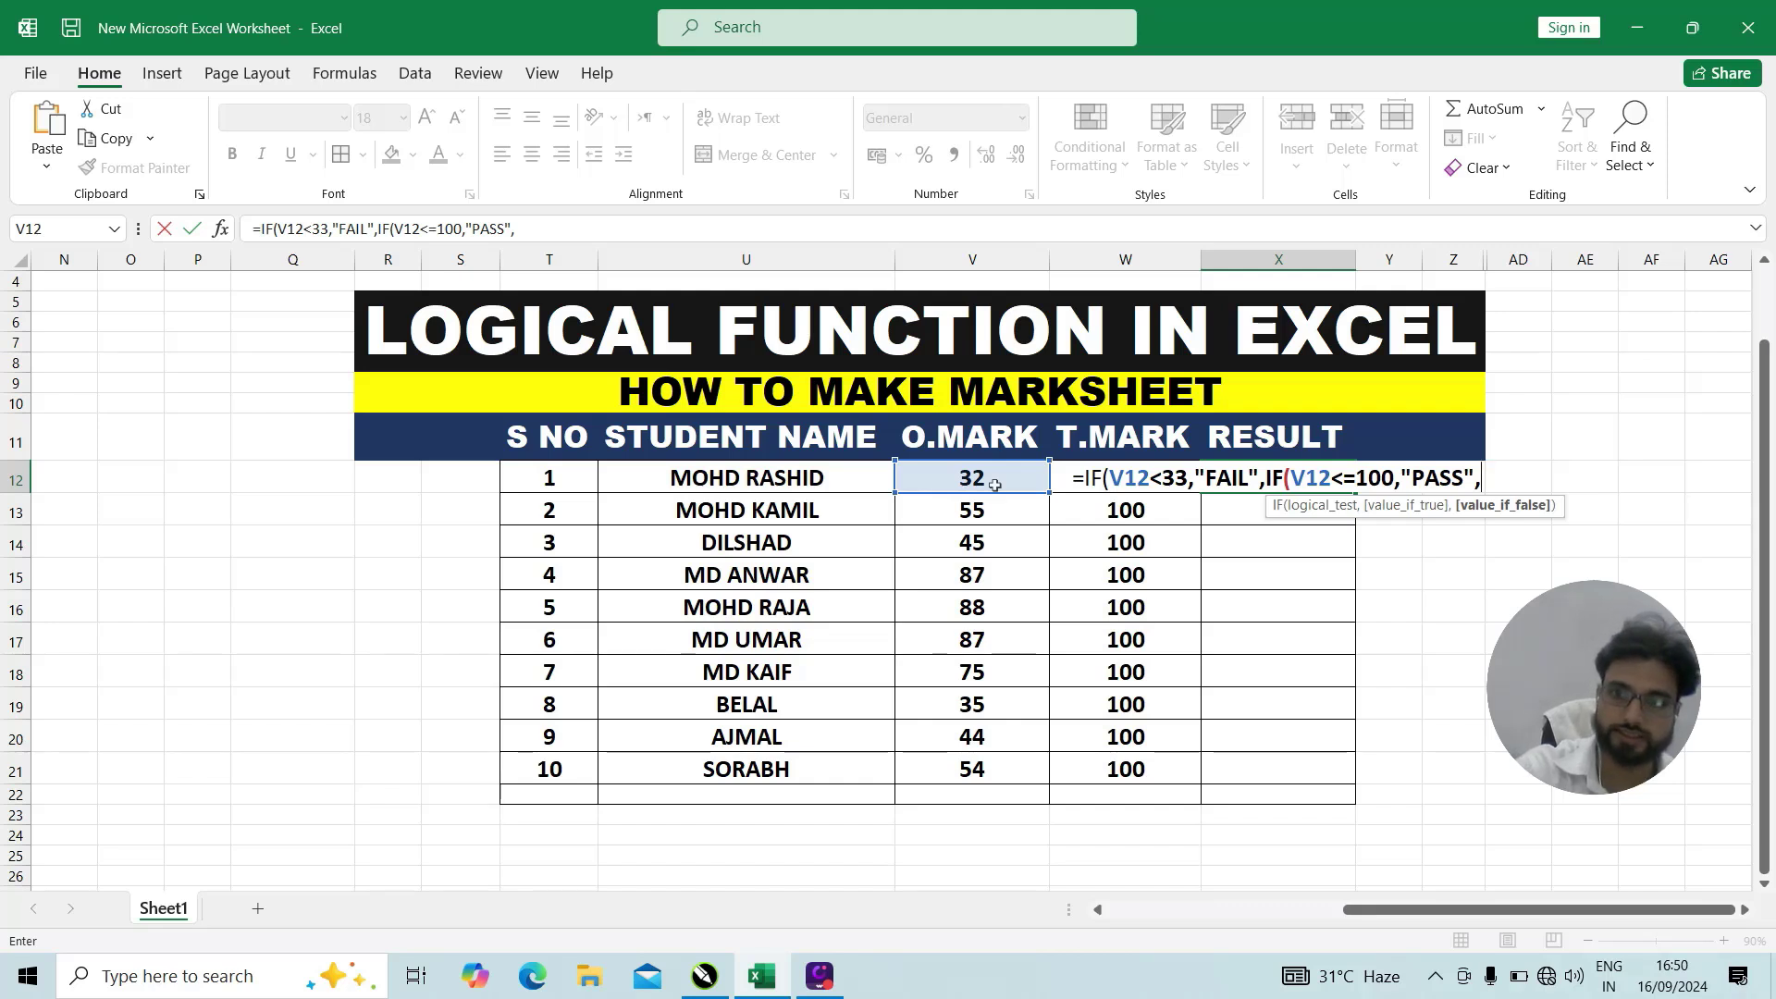
{"action": "type", "text": "))"}
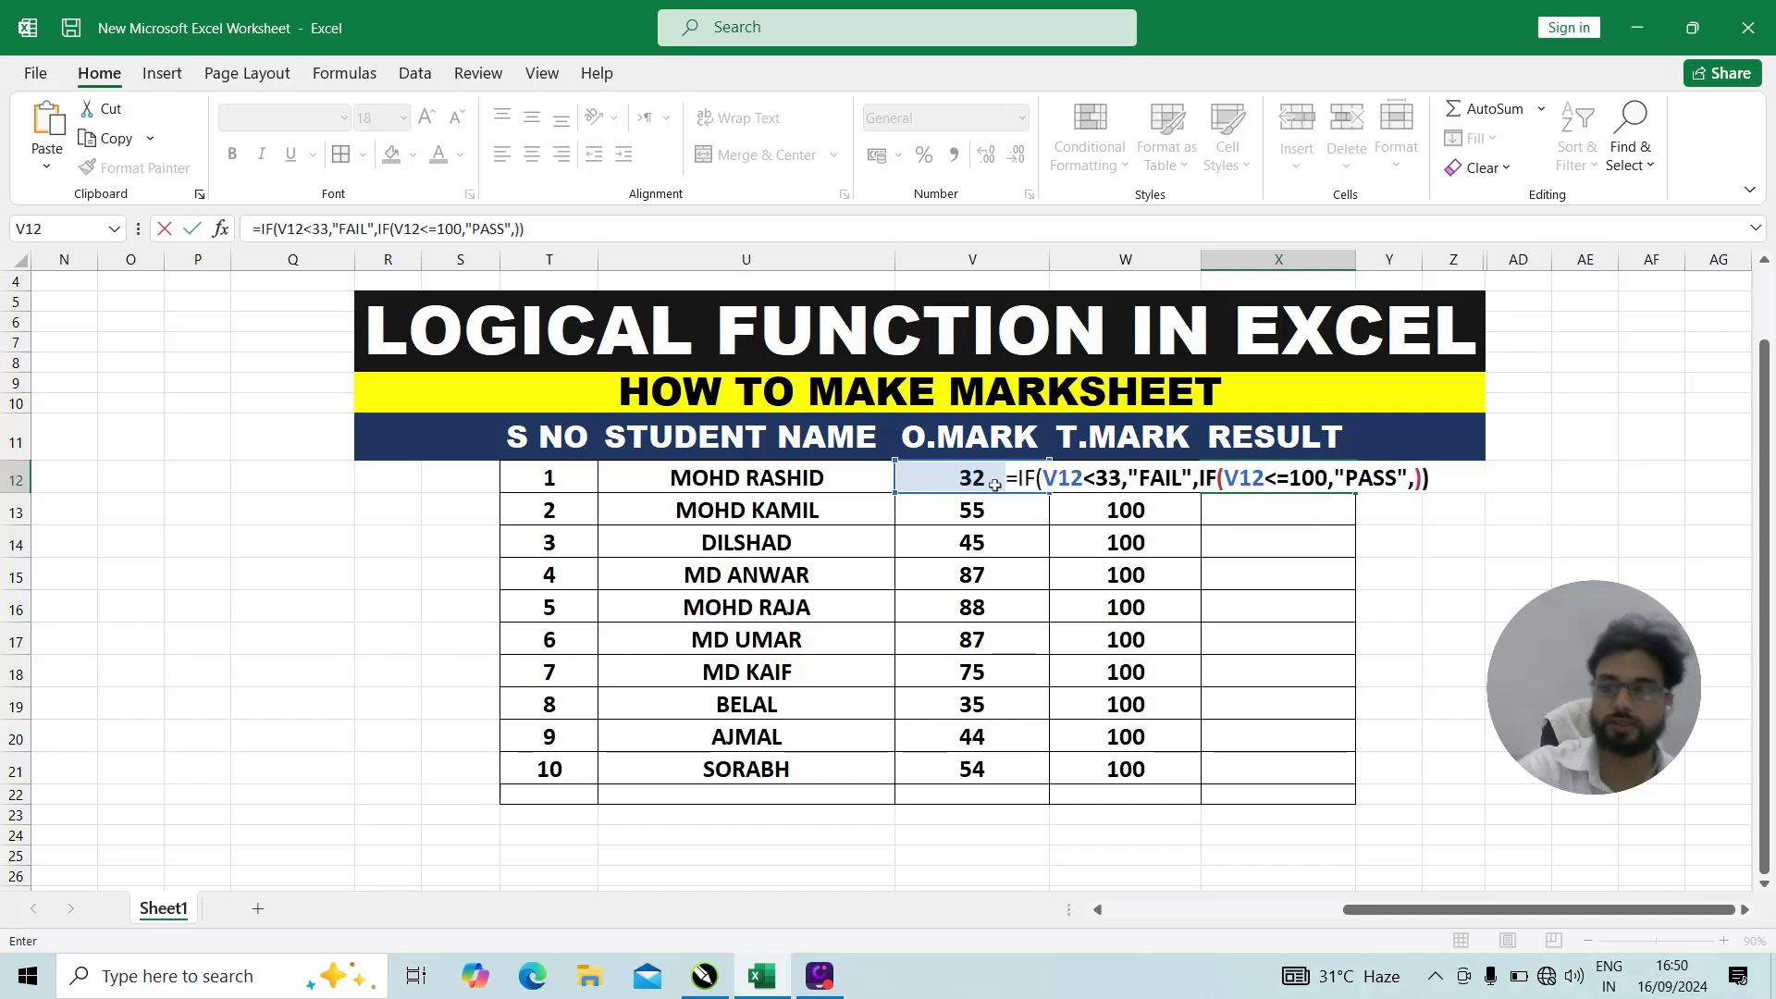
{"action": "key", "text": "Return"}
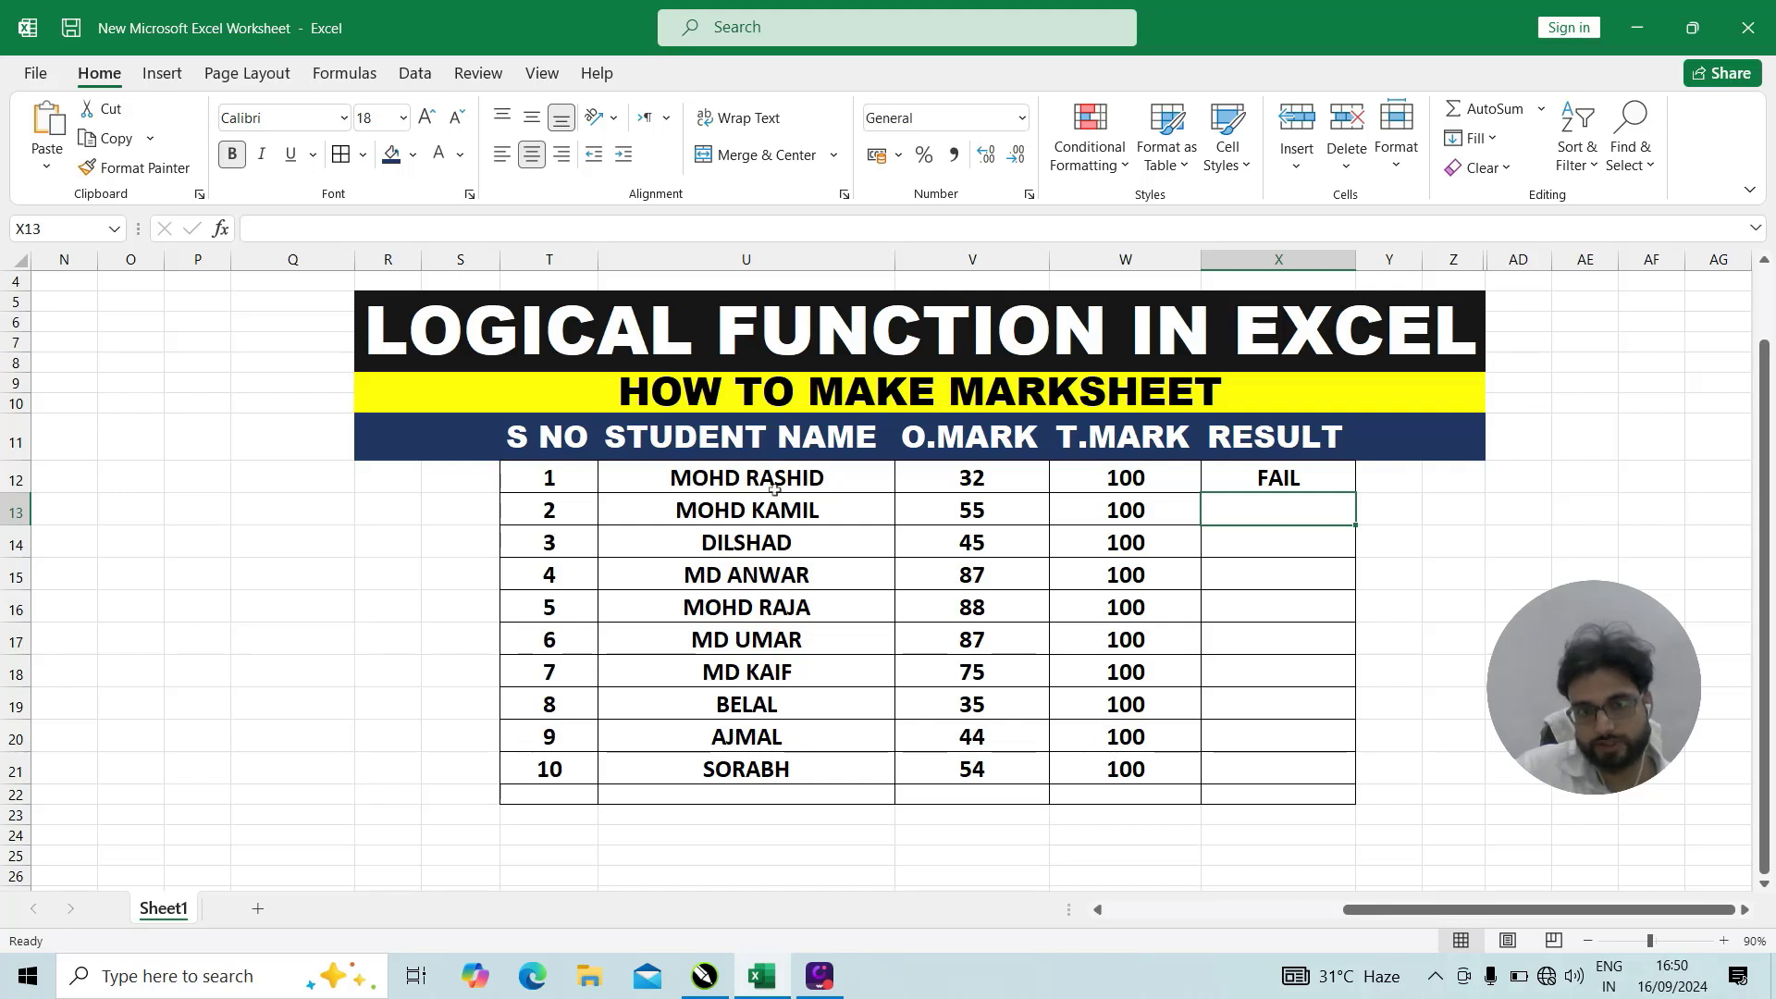
- Copy X12's formula down to X21, then change student 5's mark in V16 from 88 to 32
{"action": "left_click", "coordinate": [1292, 487]}
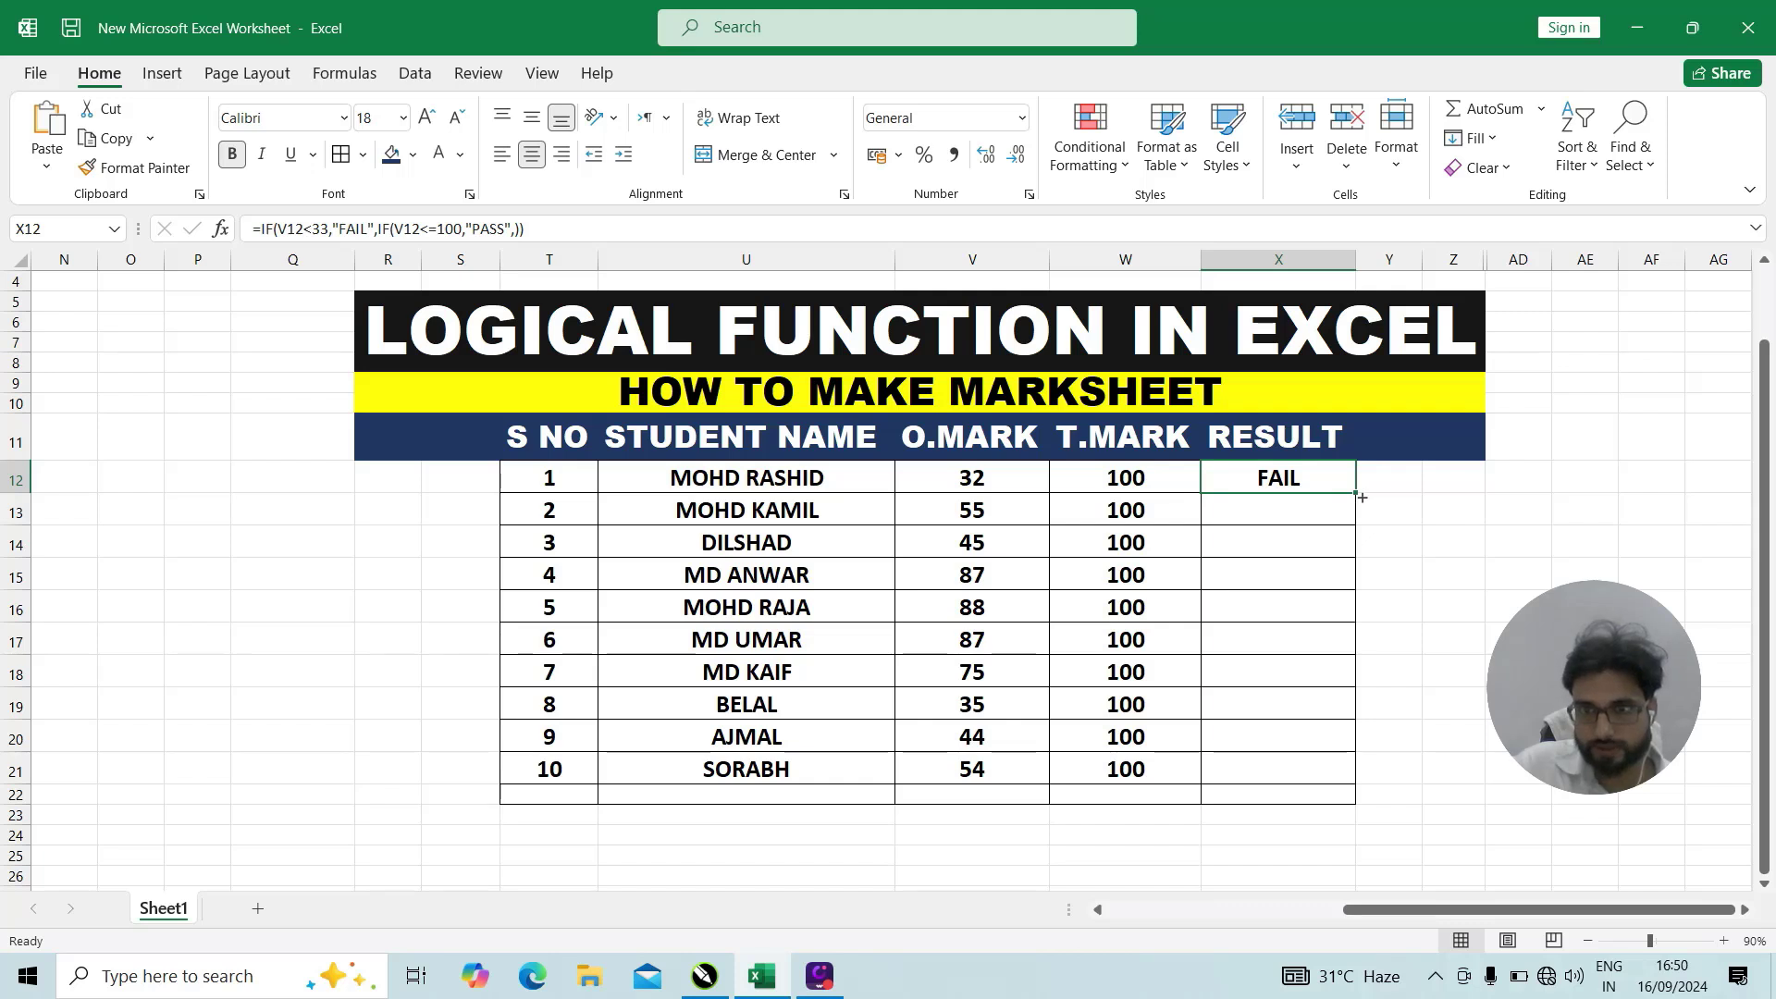
{"action": "left_click_drag", "start_coordinate": [1356, 493], "coordinate": [1345, 777]}
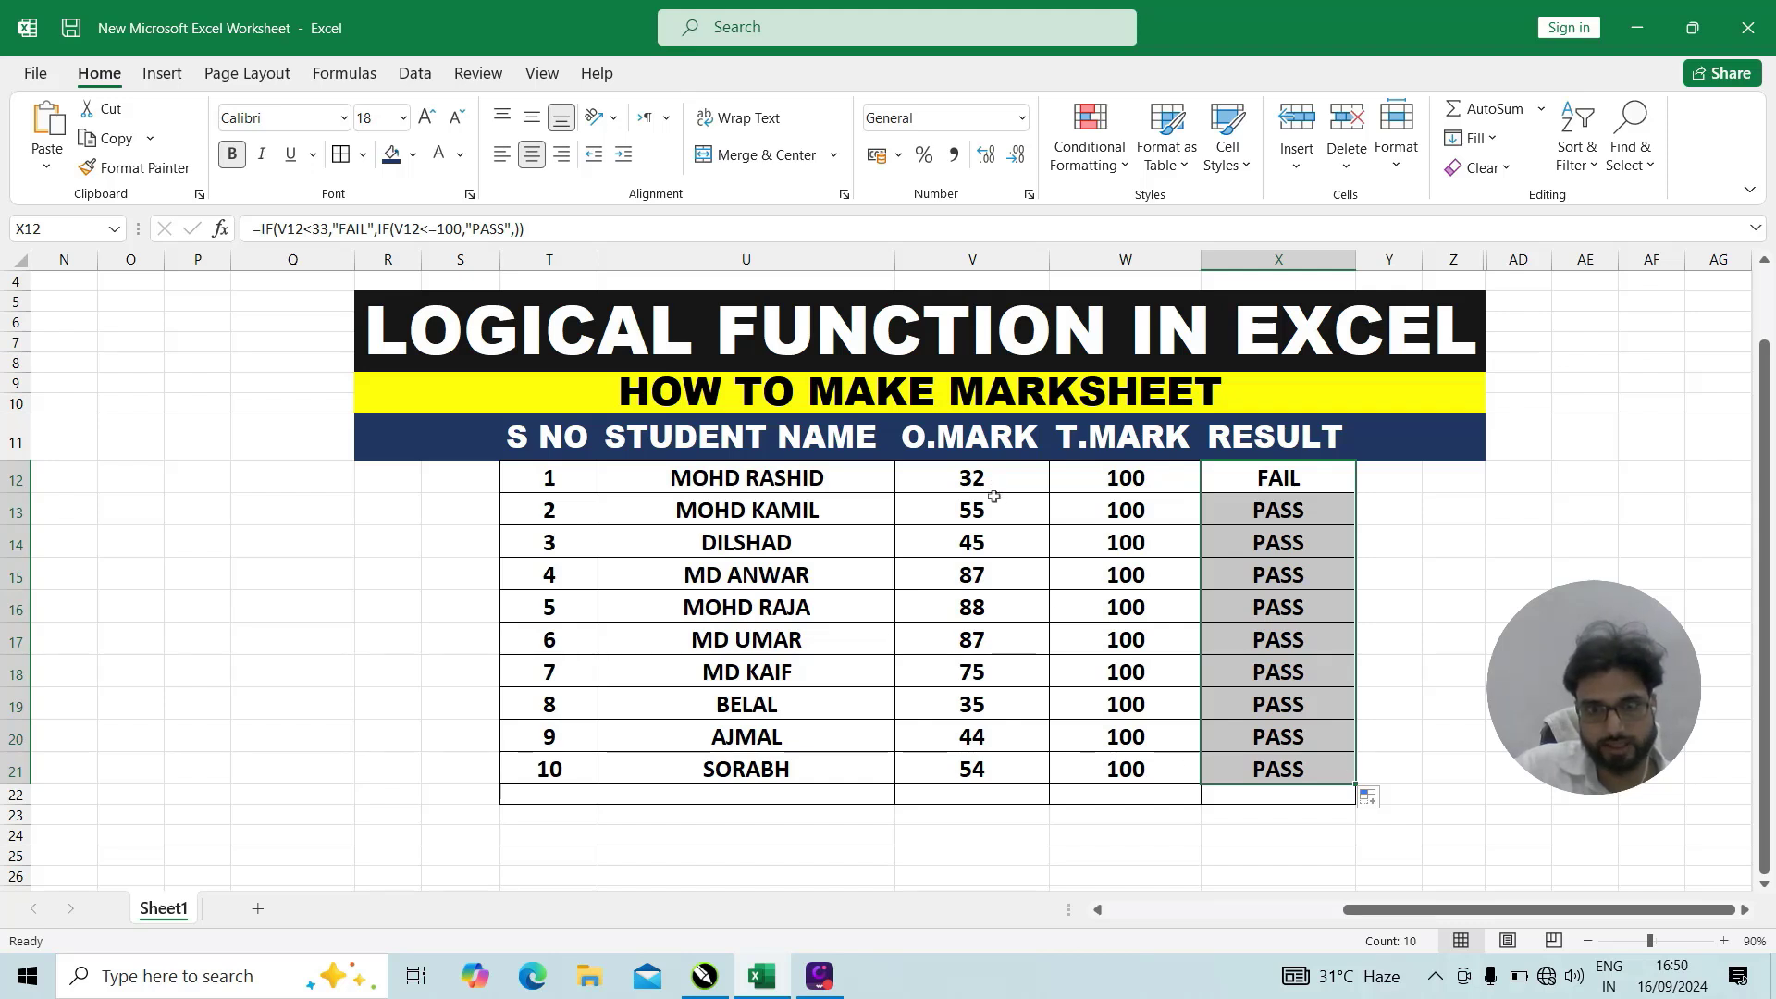
{"action": "left_click", "coordinate": [981, 654]}
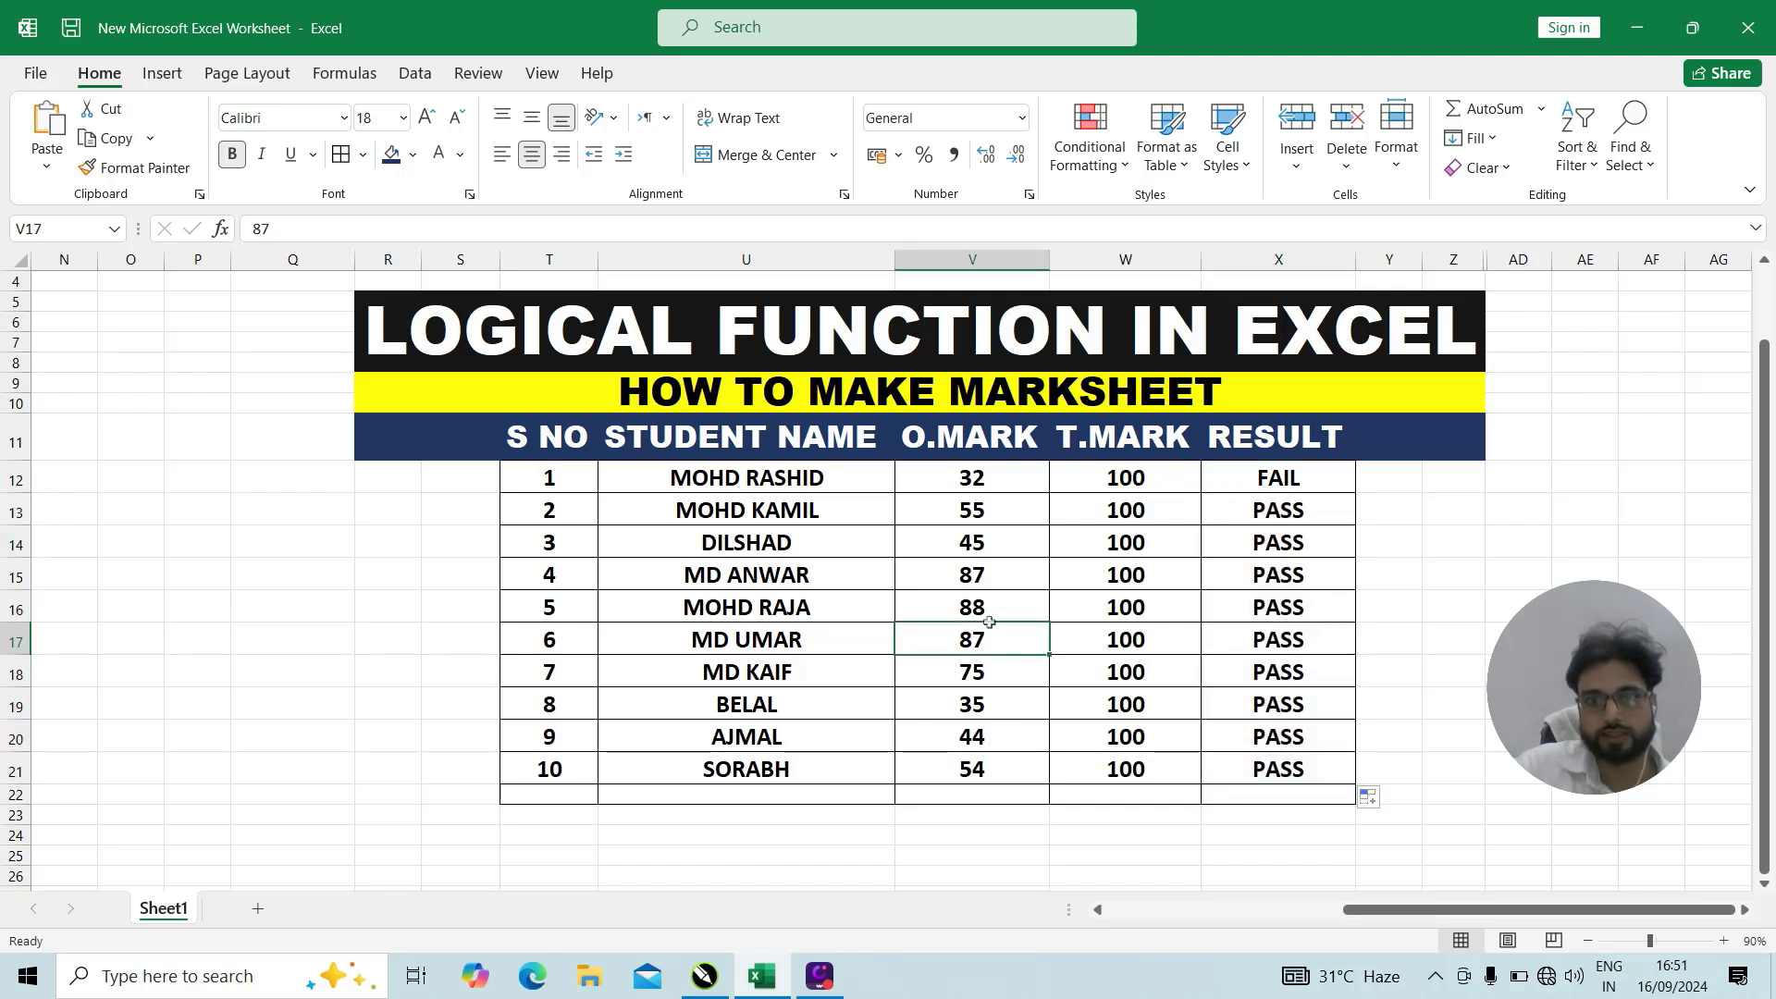
{"action": "left_click", "coordinate": [989, 621]}
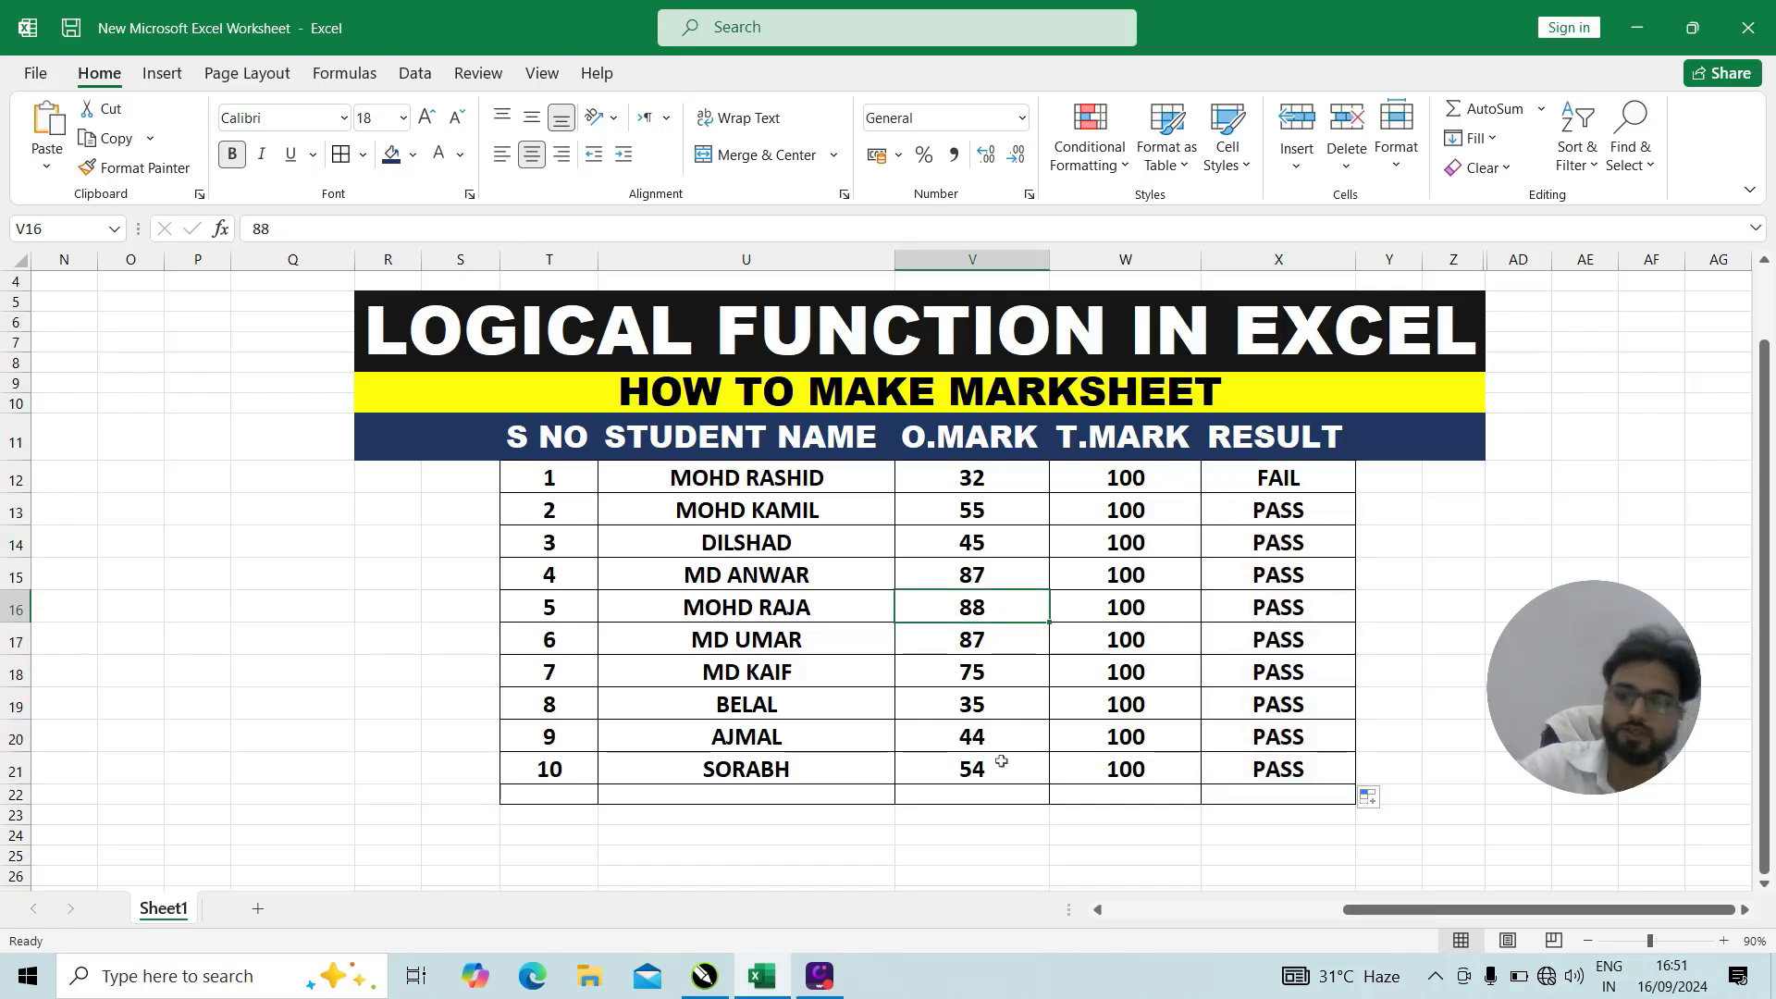
{"action": "type", "text": "32"}
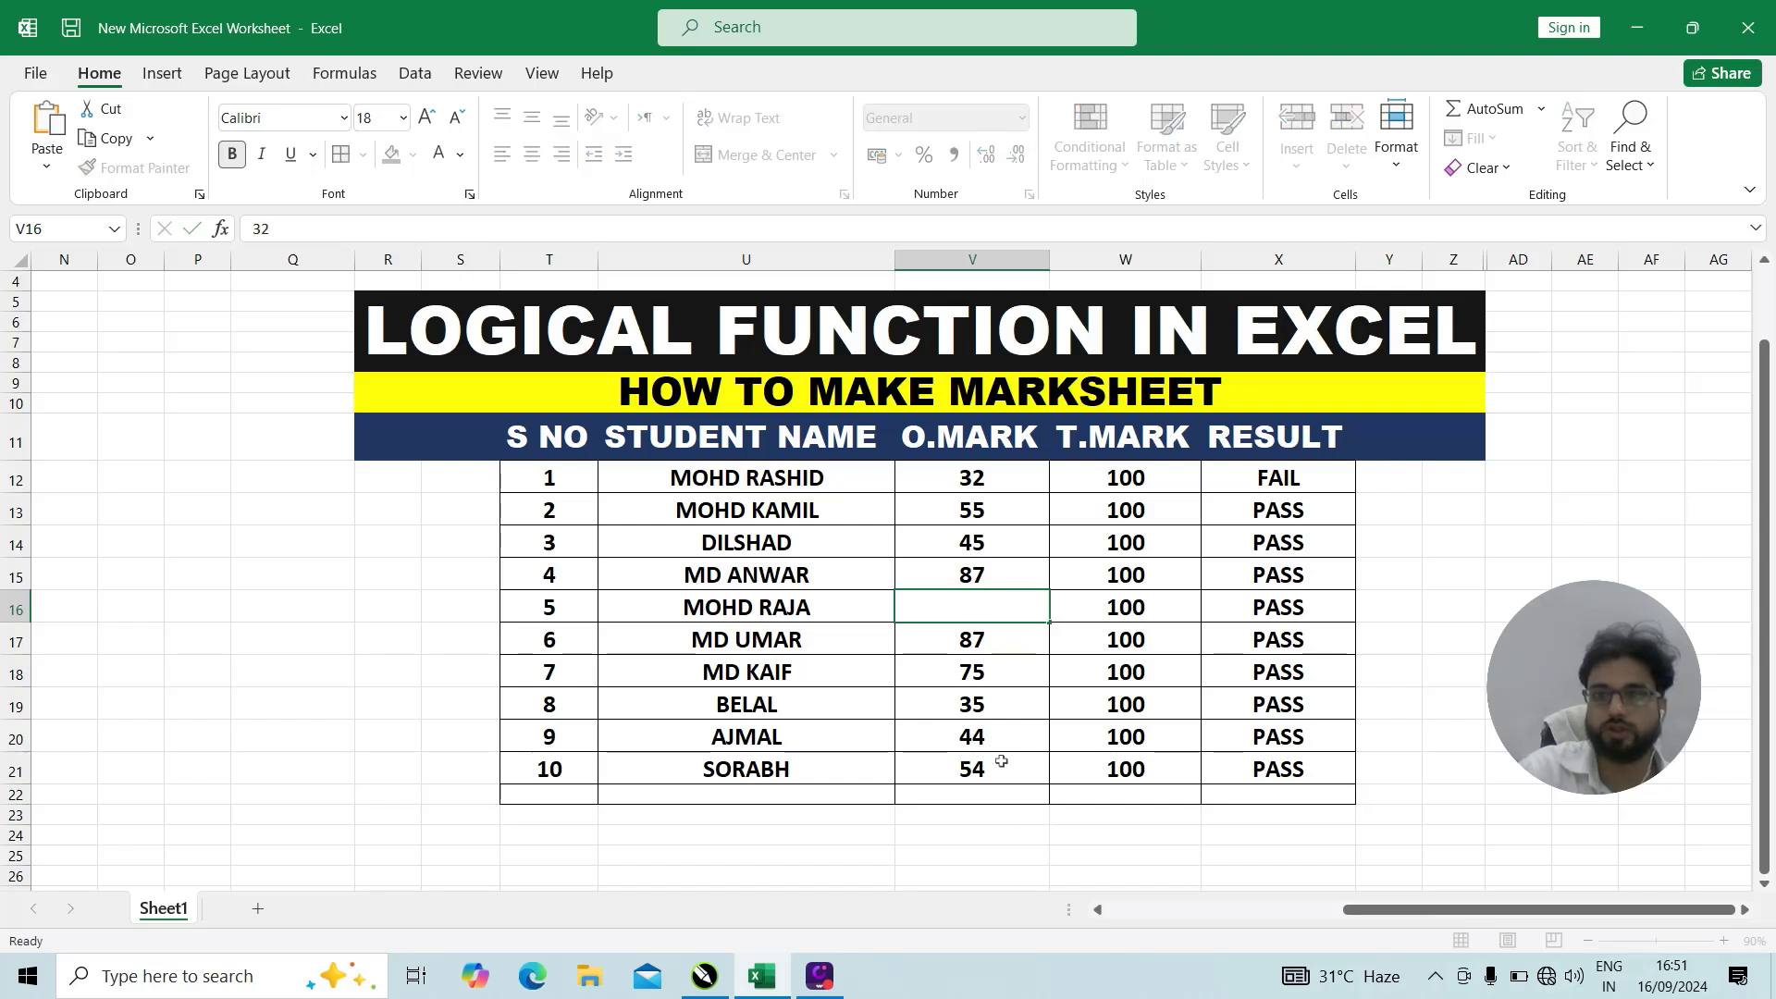
{"action": "key", "text": "Return"}
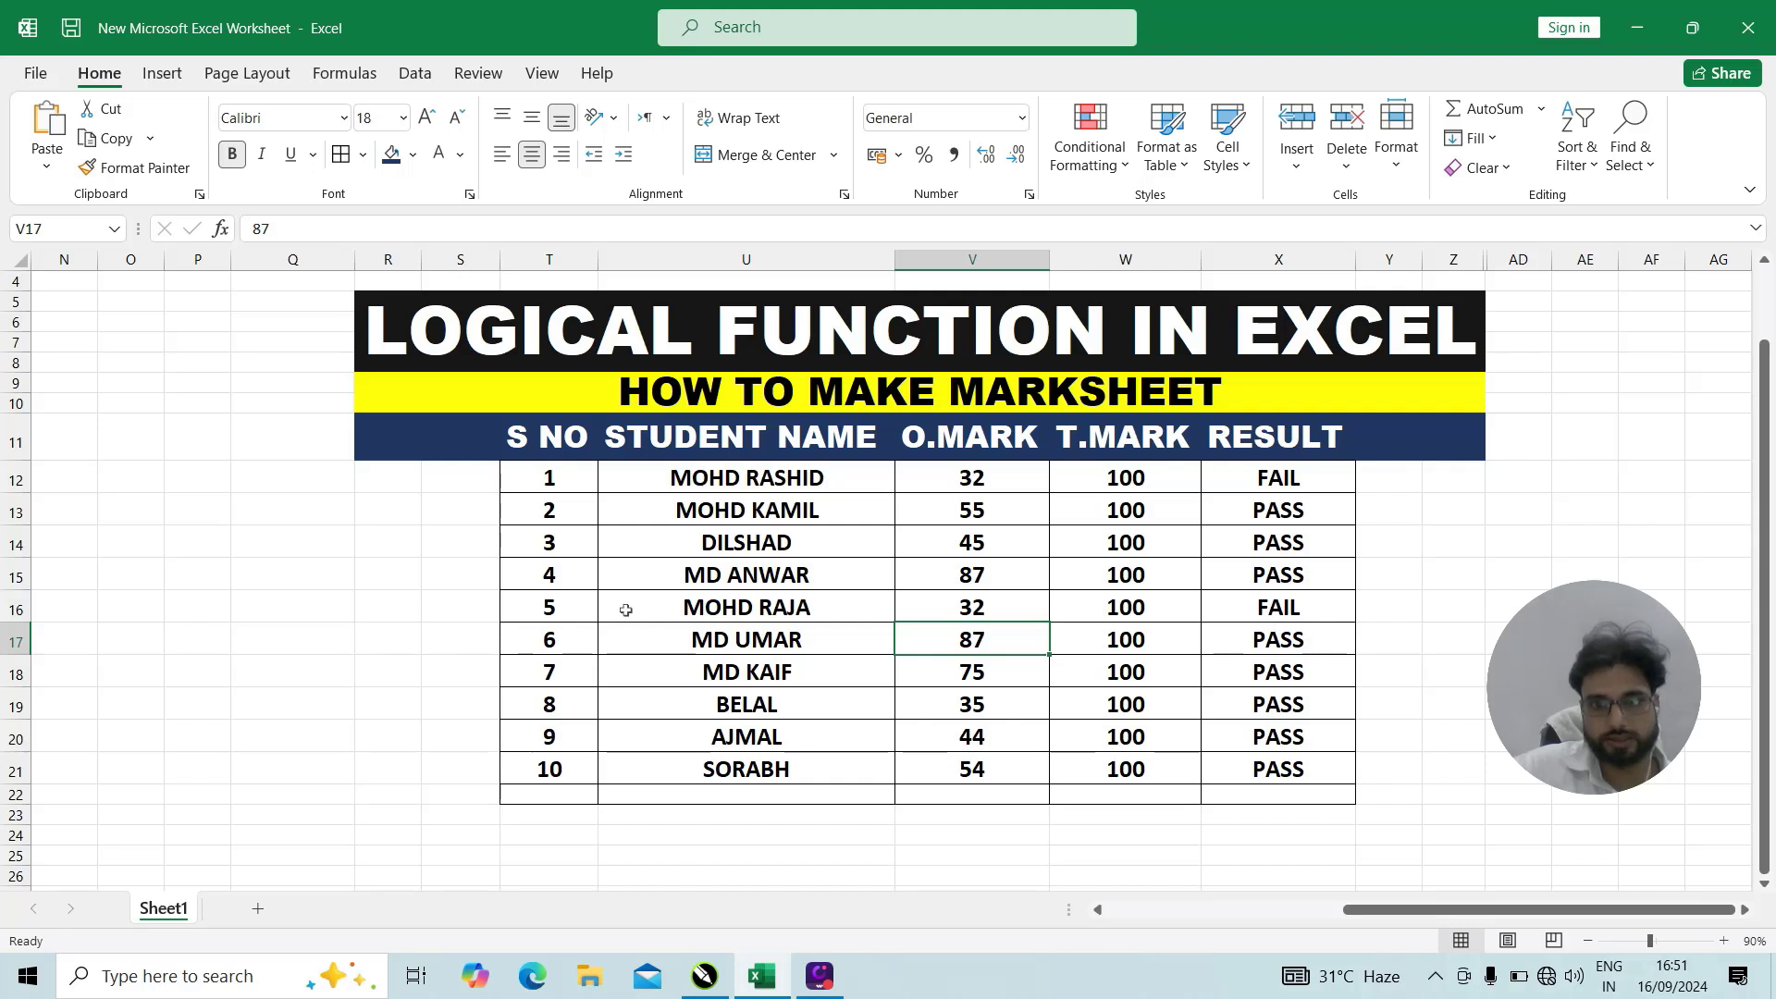
- Fill student 5's row, U16:X16, with orange
{"action": "left_click_drag", "start_coordinate": [626, 610], "coordinate": [1287, 621]}
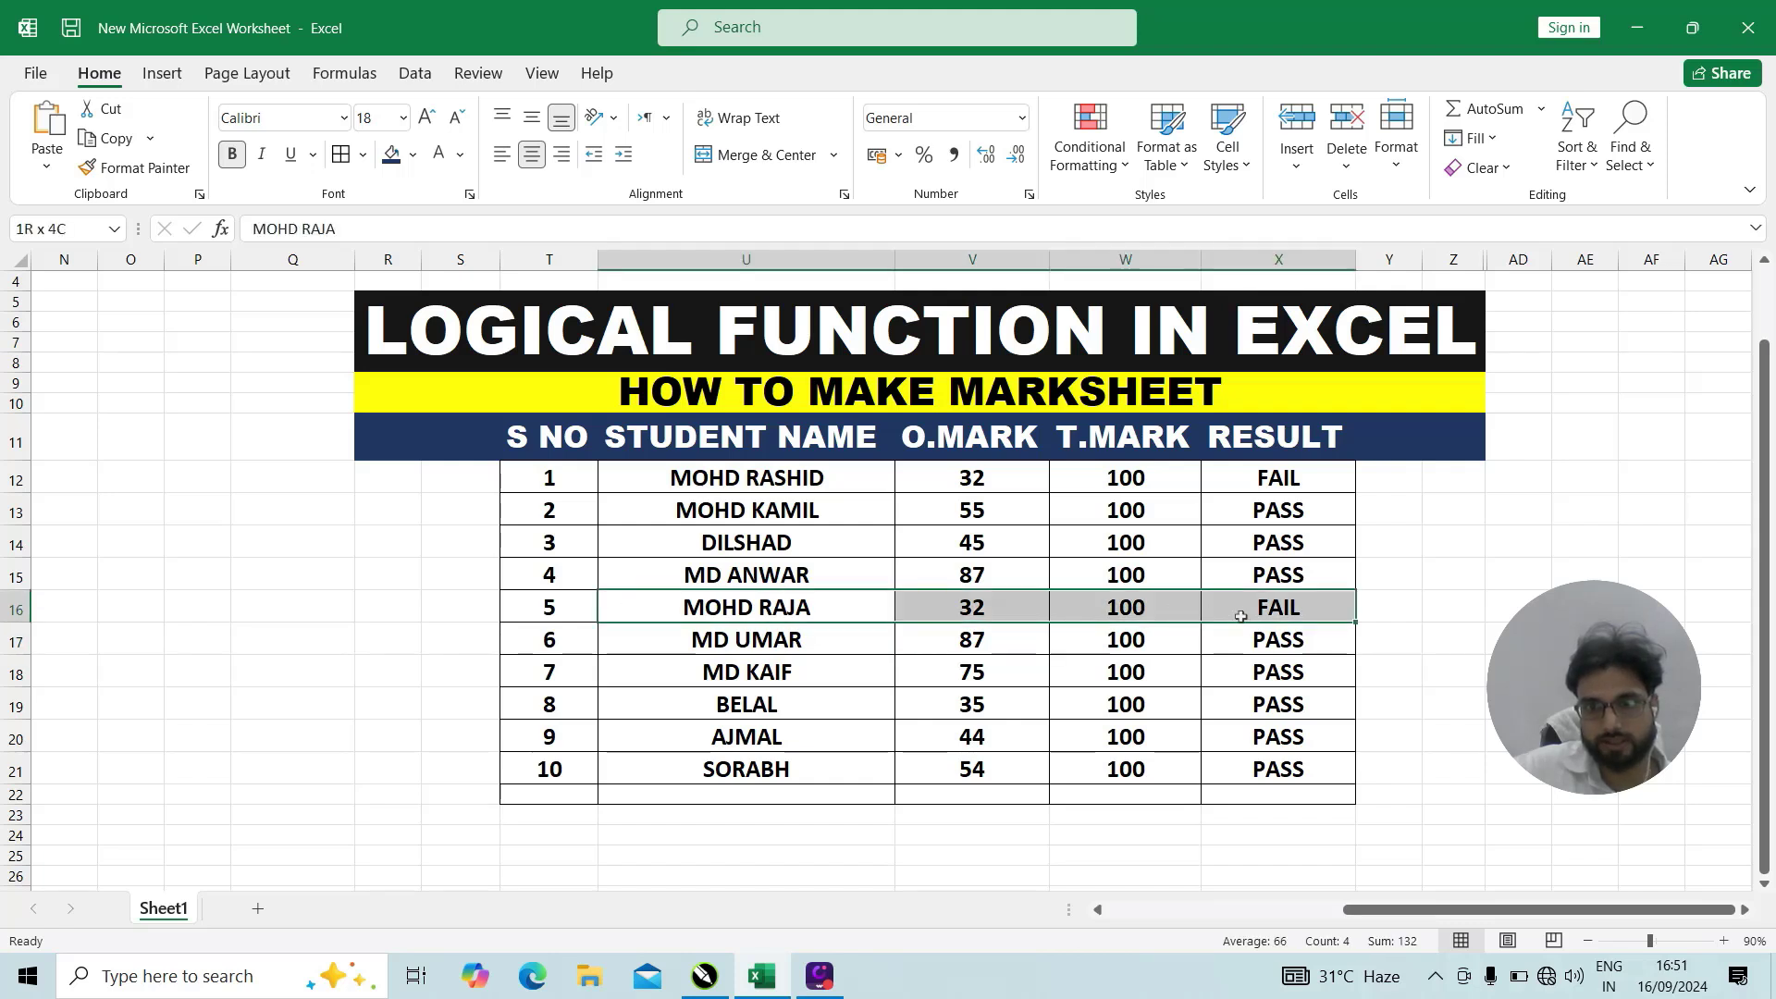
{"action": "left_click", "coordinate": [413, 156]}
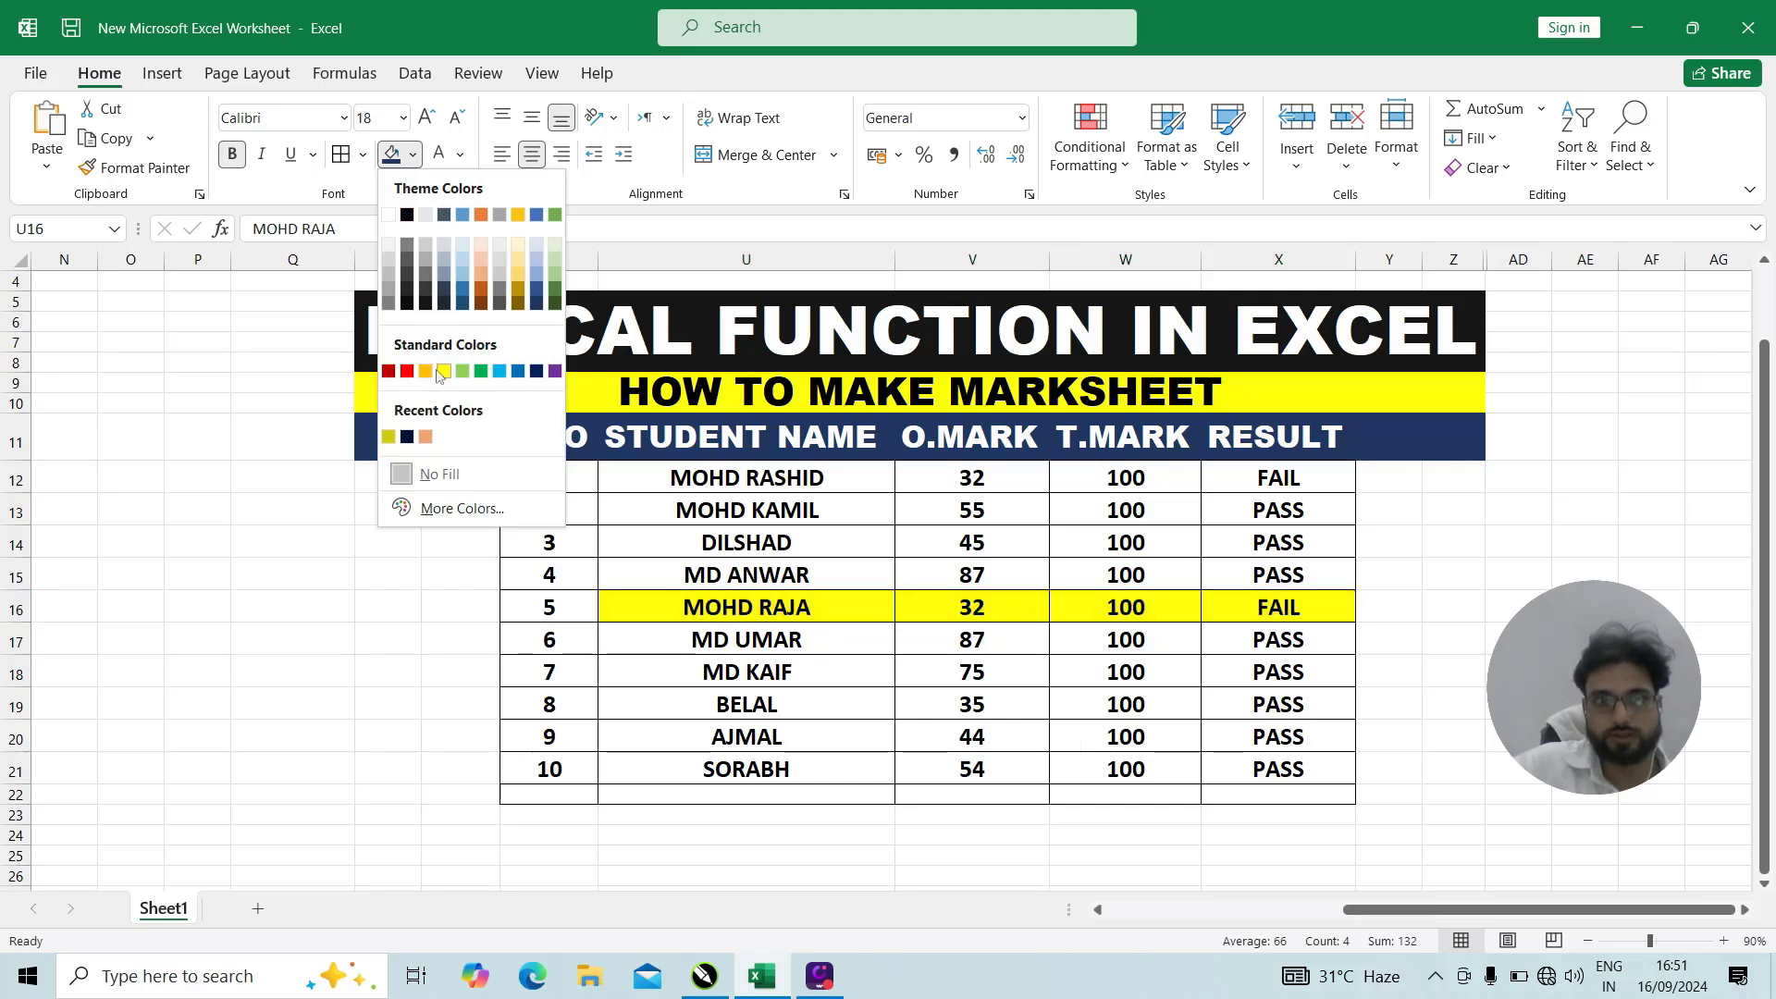
{"action": "left_click", "coordinate": [426, 371]}
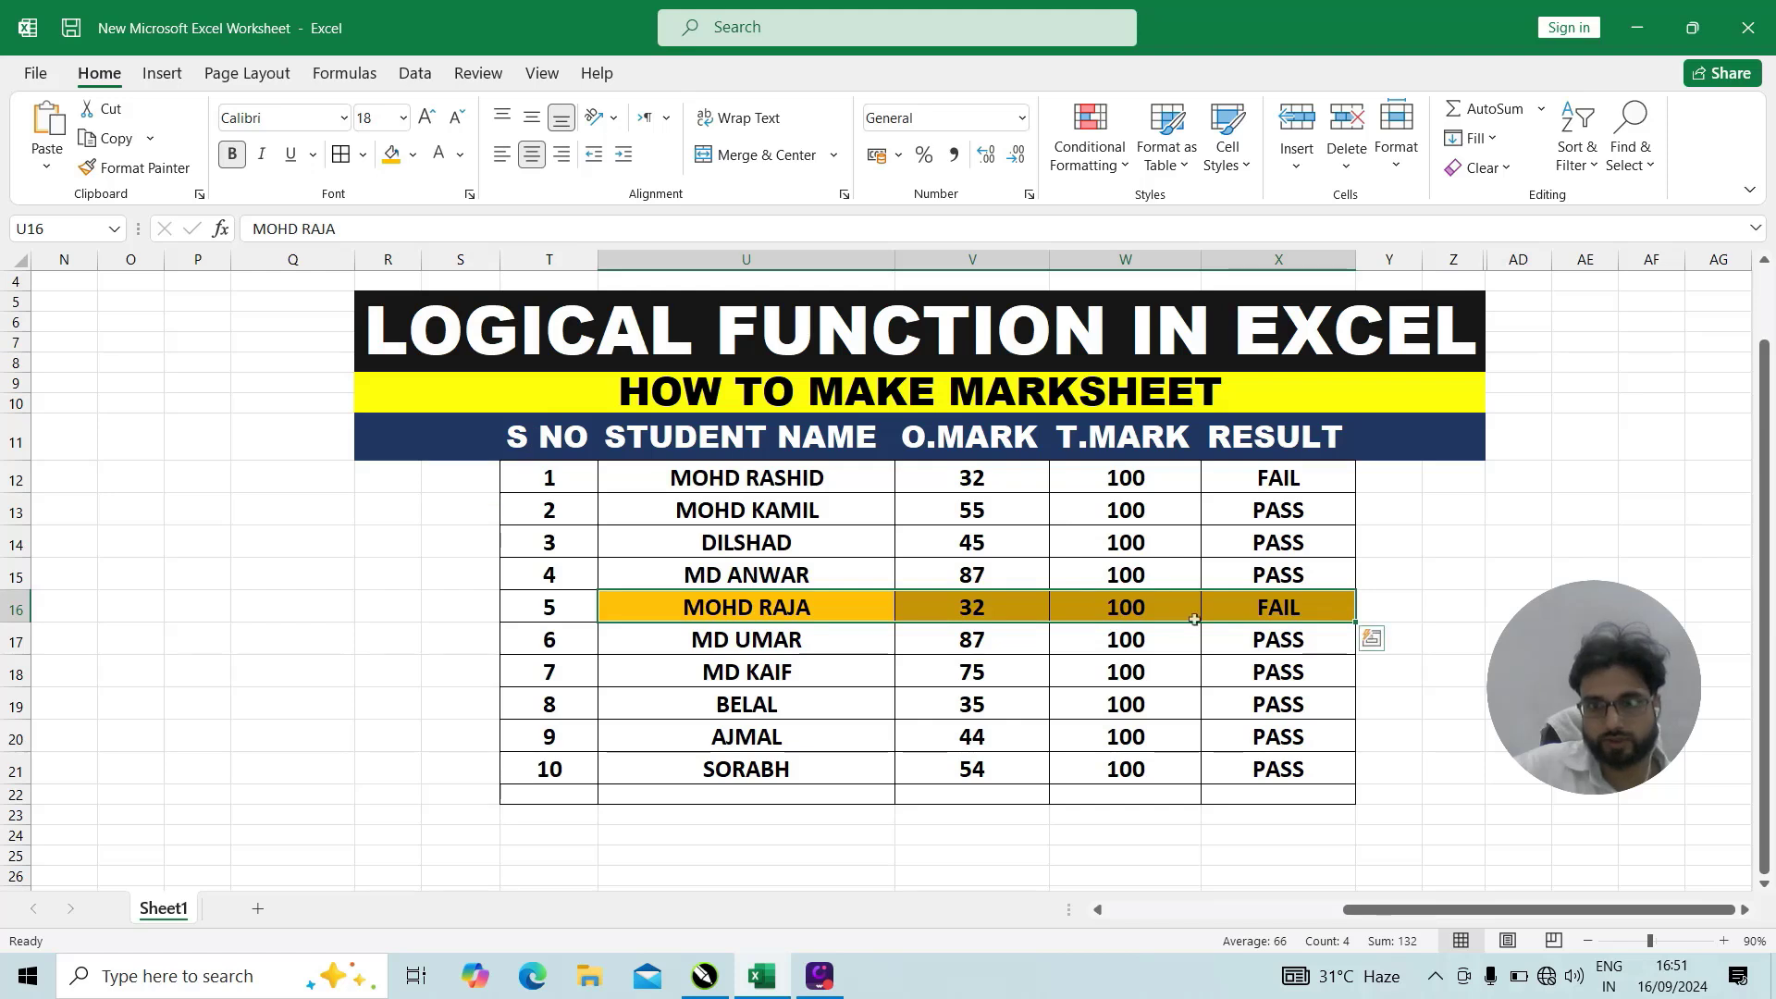
{"action": "left_click", "coordinate": [1282, 638]}
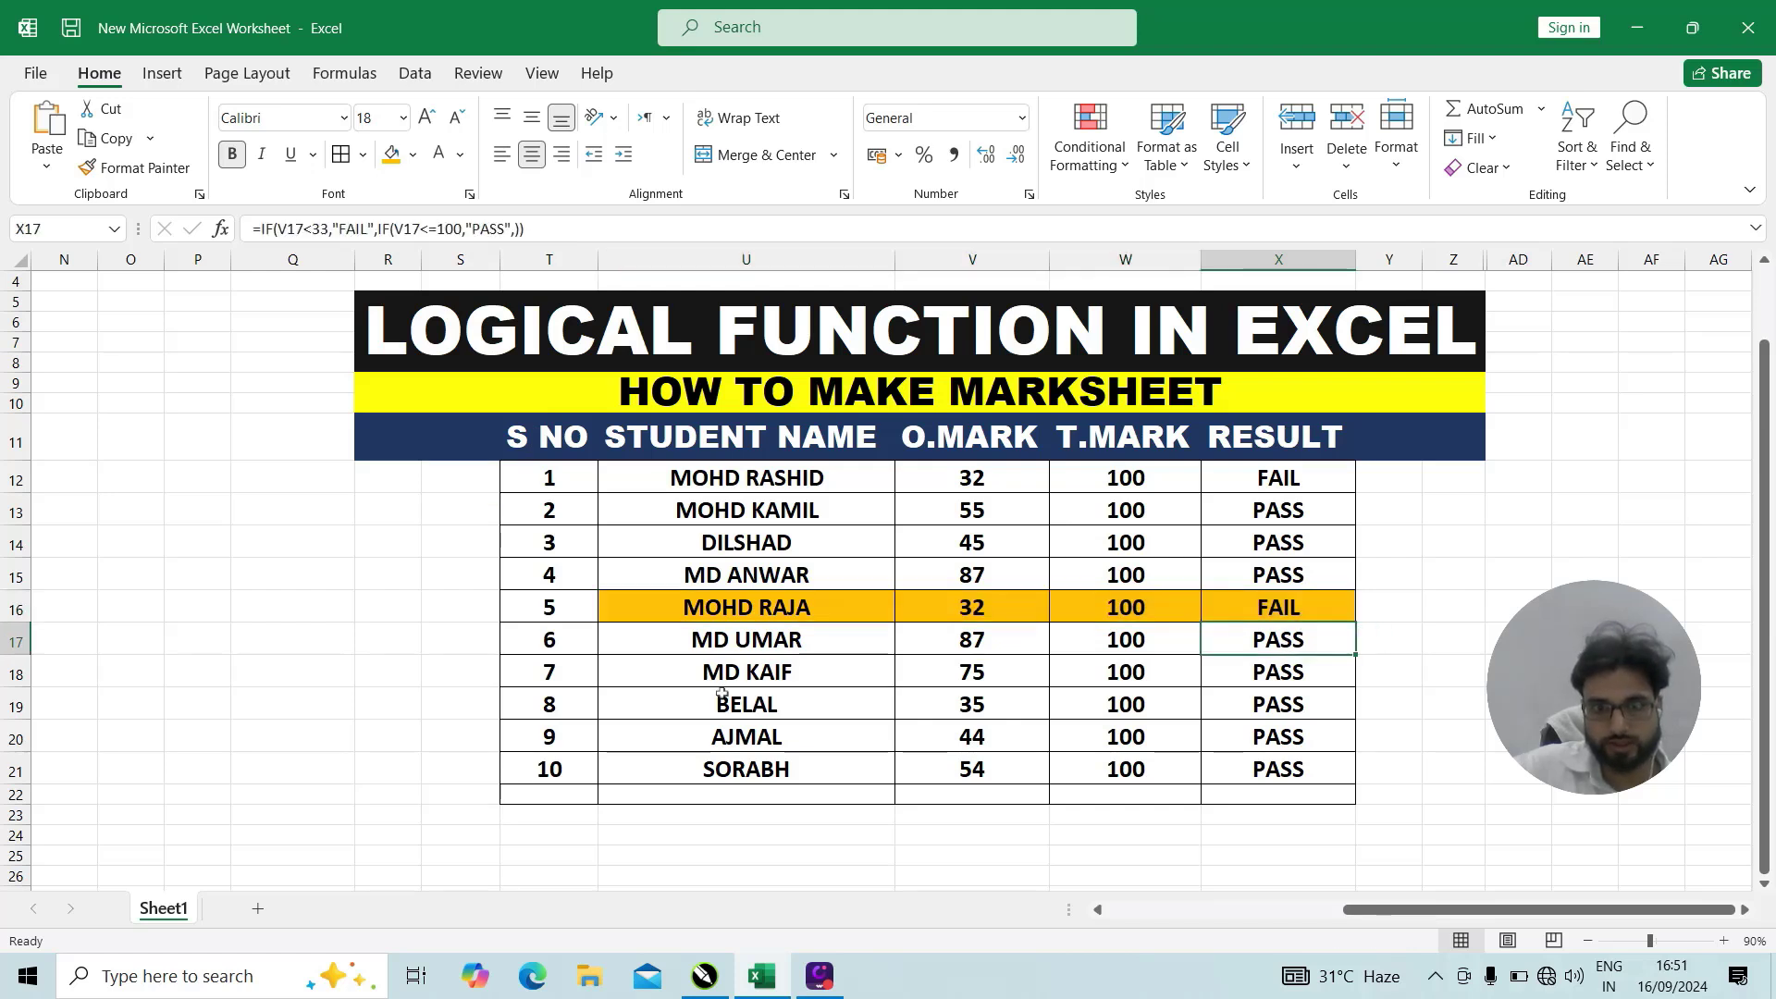
- Fill student 8's row, U19:X19, with red
{"action": "left_click_drag", "start_coordinate": [731, 706], "coordinate": [1281, 705]}
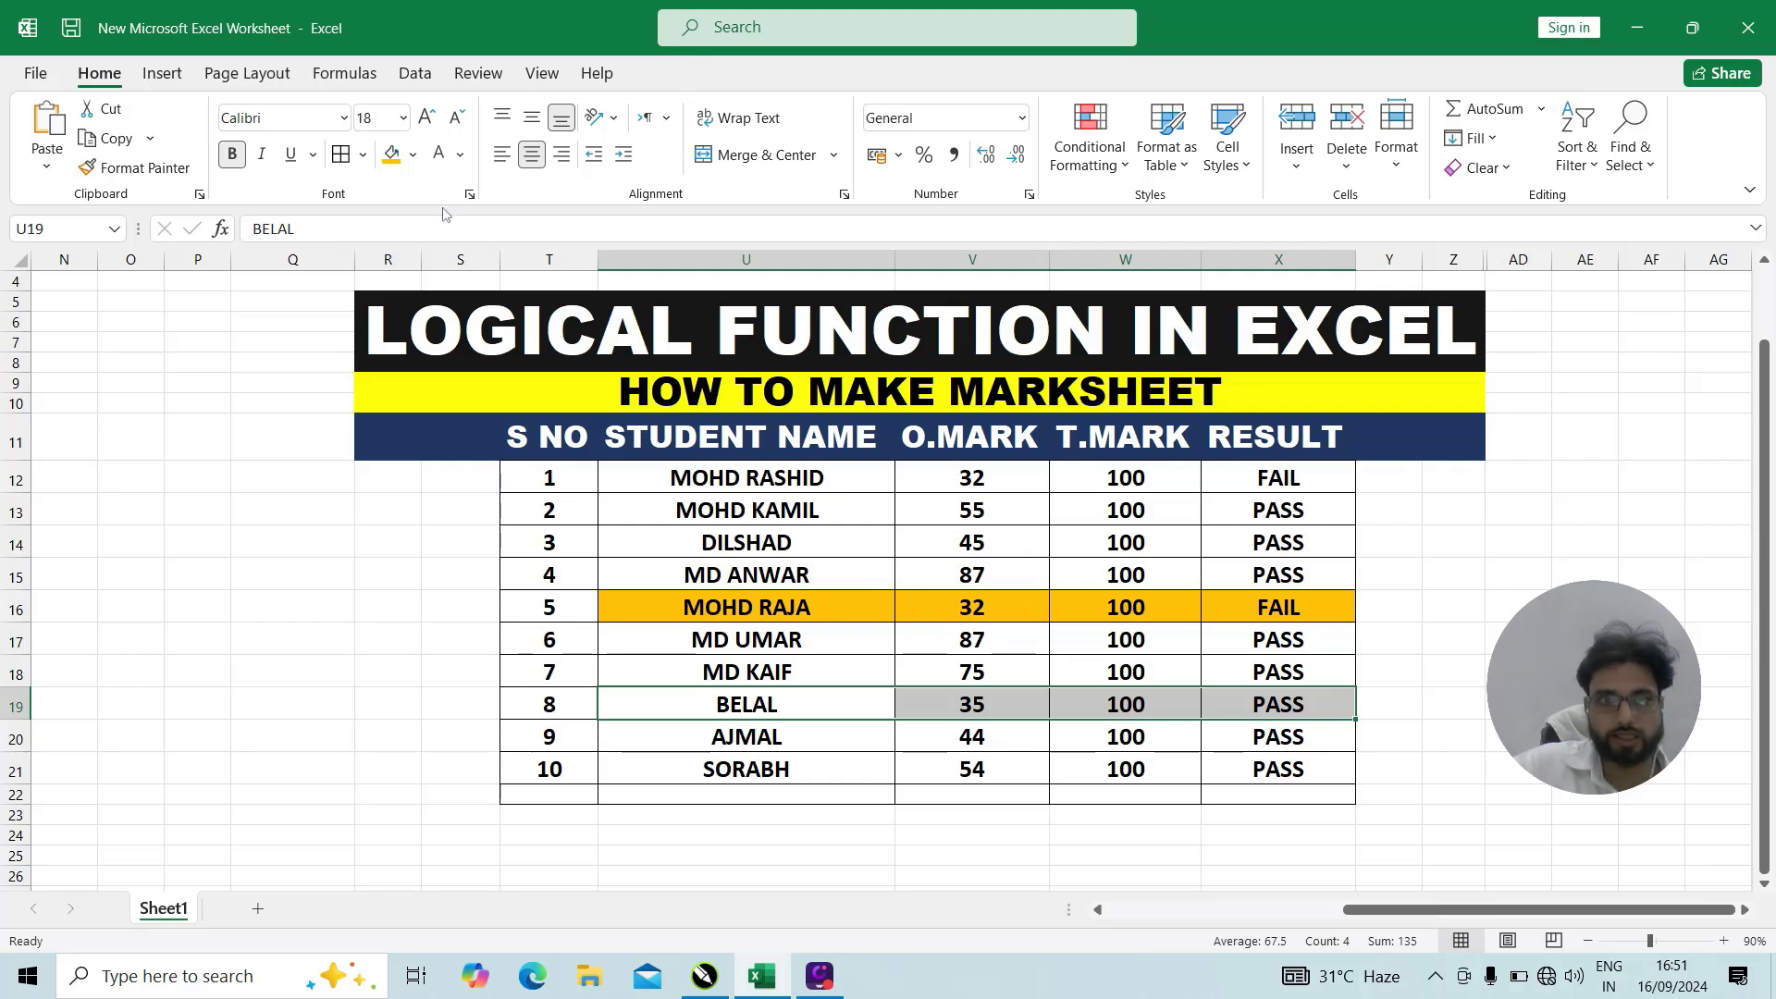
{"action": "left_click", "coordinate": [392, 154]}
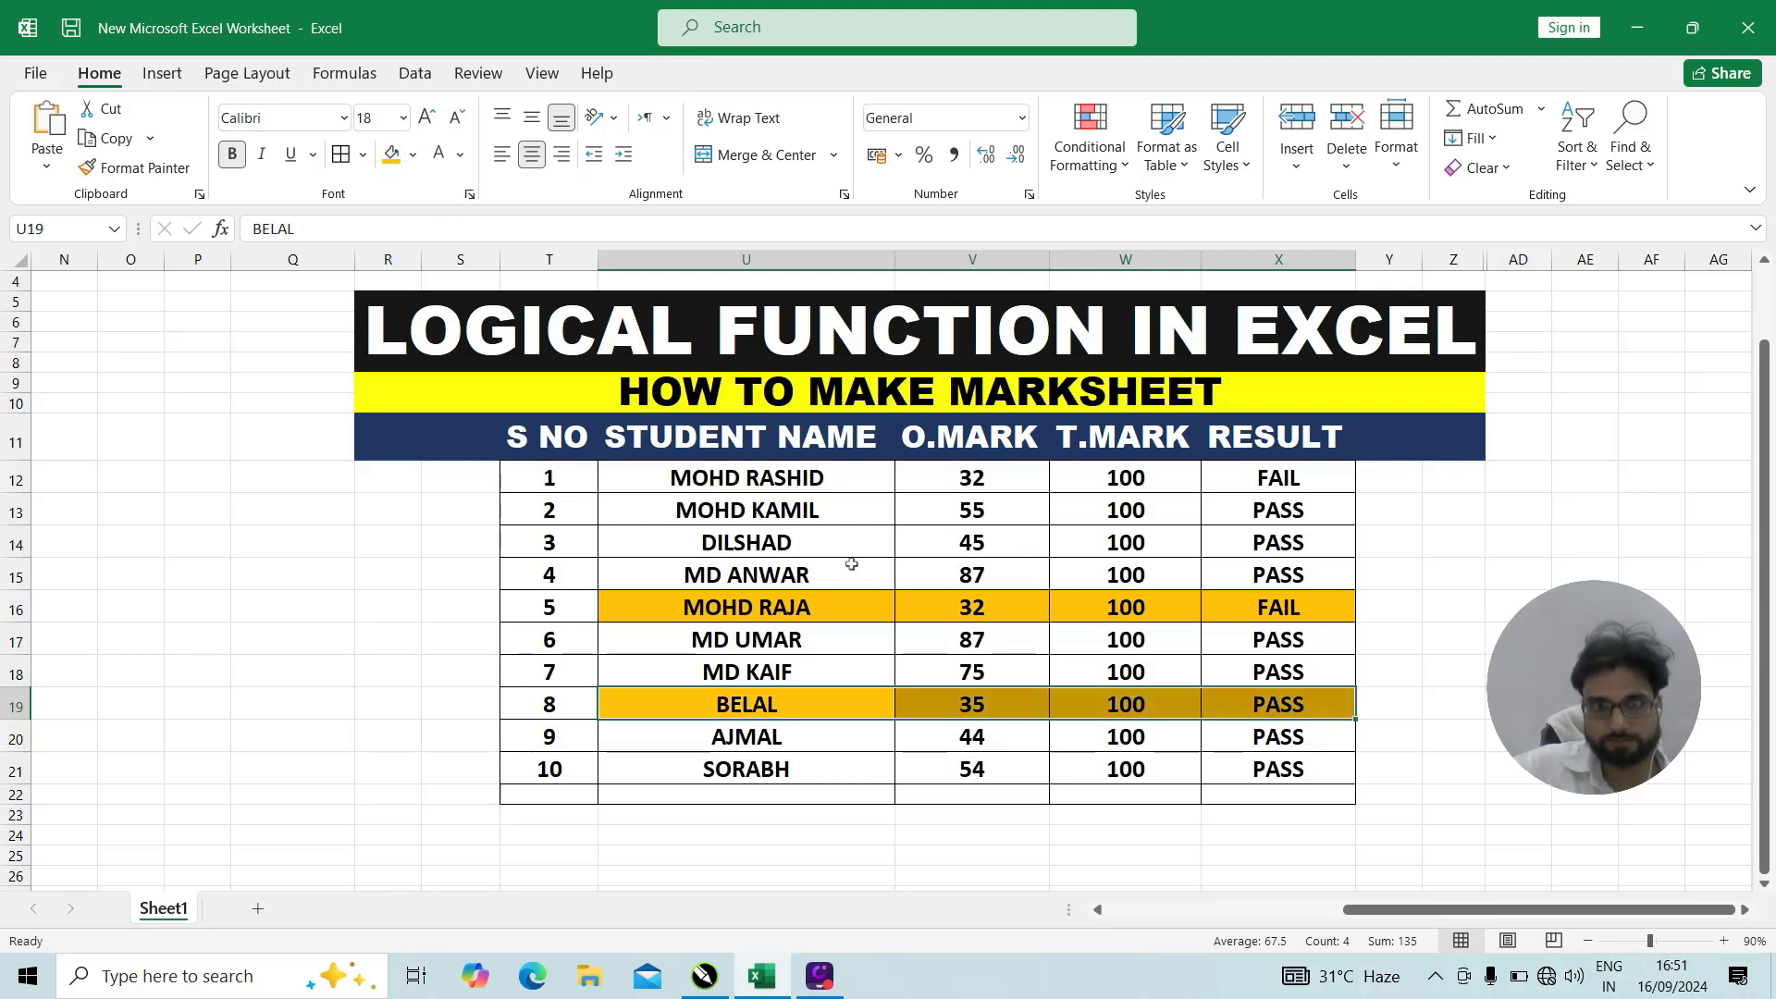
{"action": "left_click", "coordinate": [413, 157]}
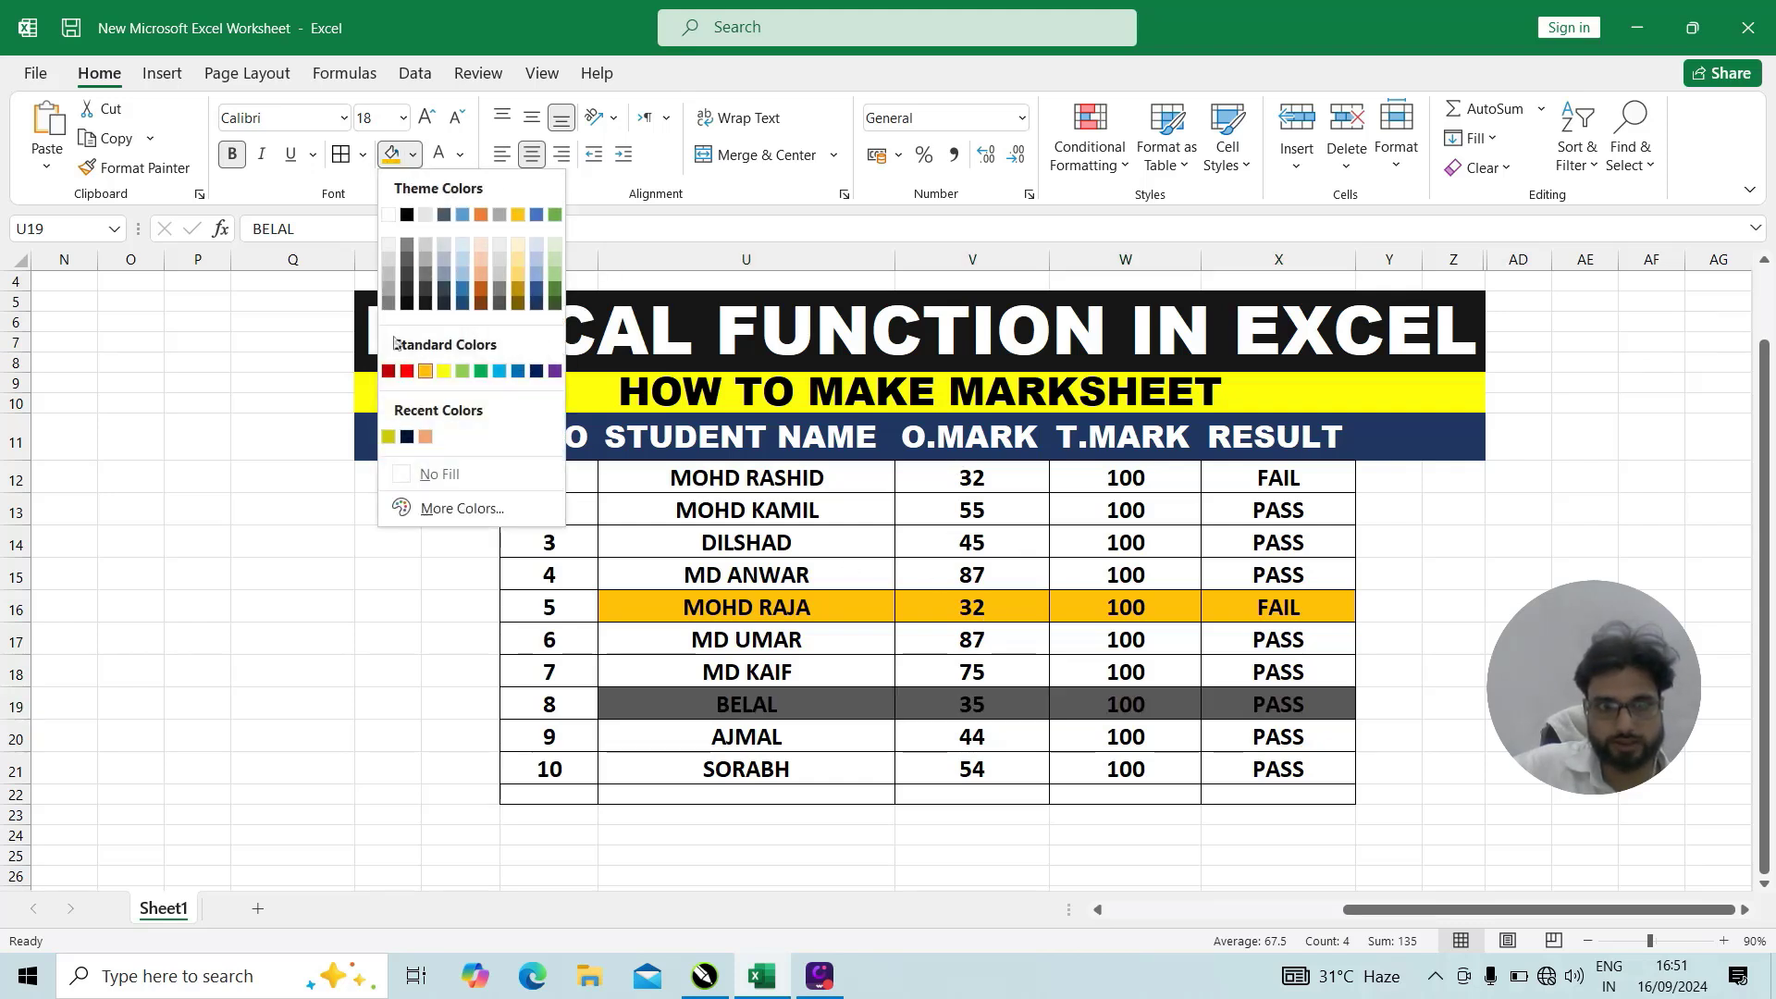
{"action": "left_click", "coordinate": [411, 366]}
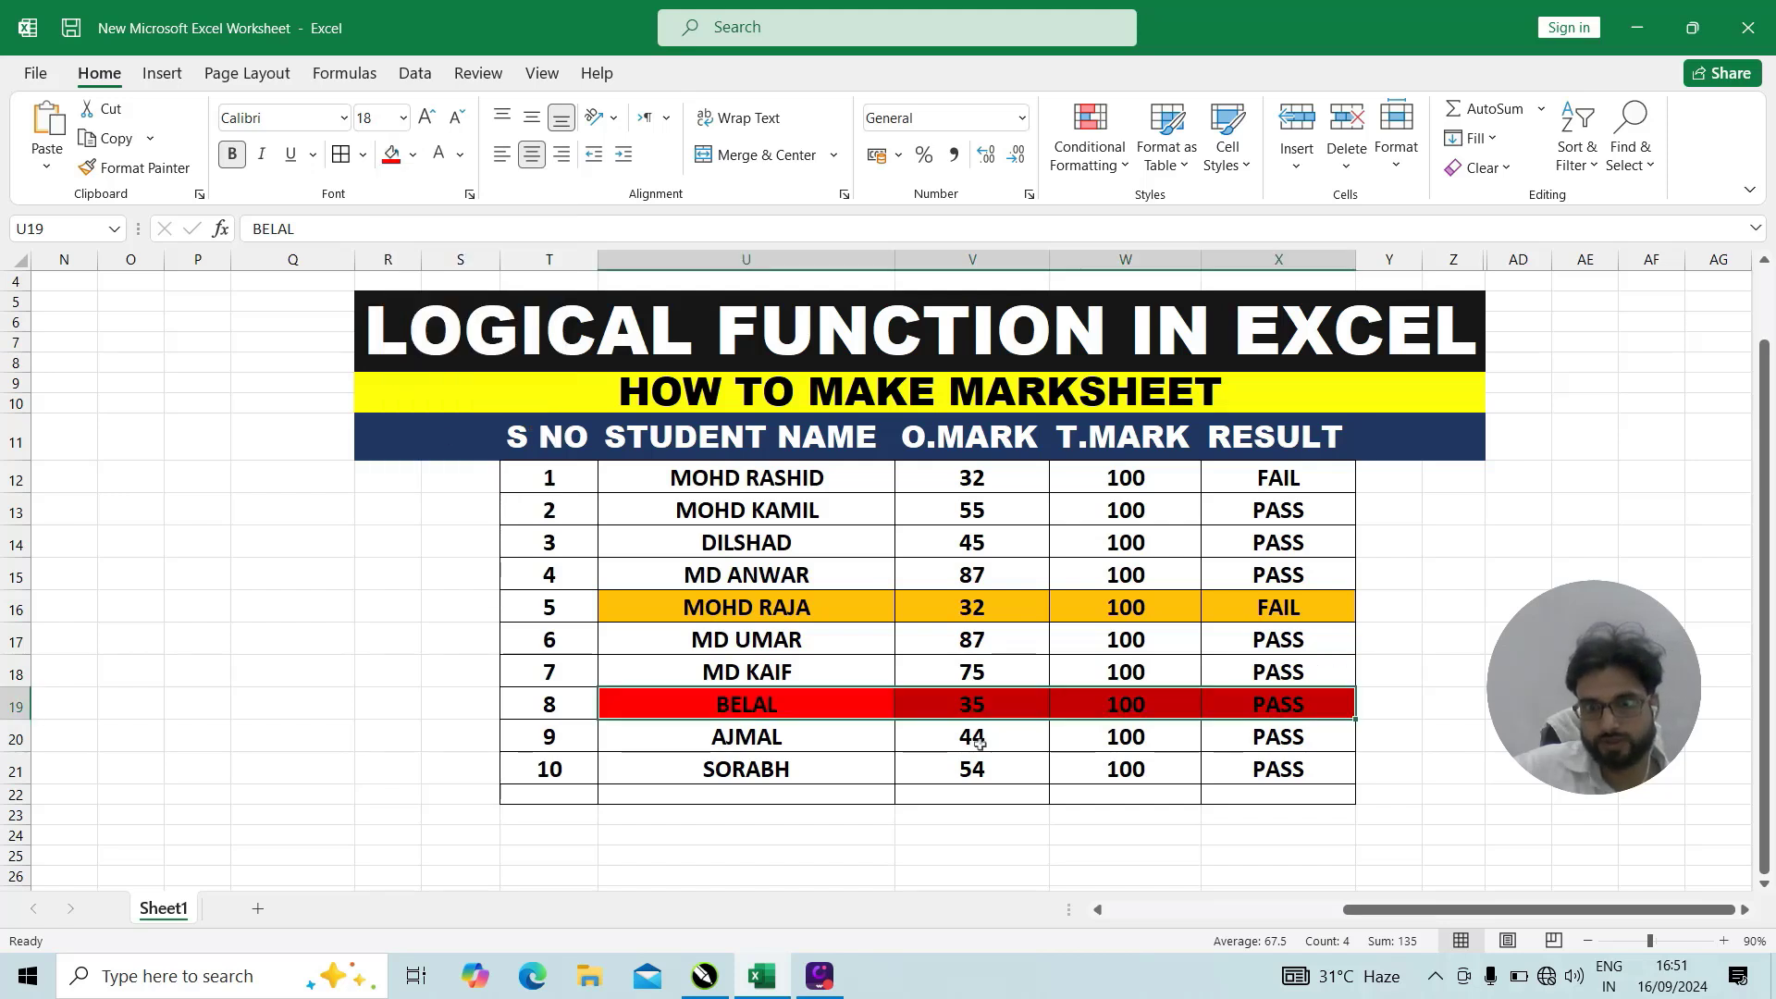
{"action": "left_click", "coordinate": [1000, 792]}
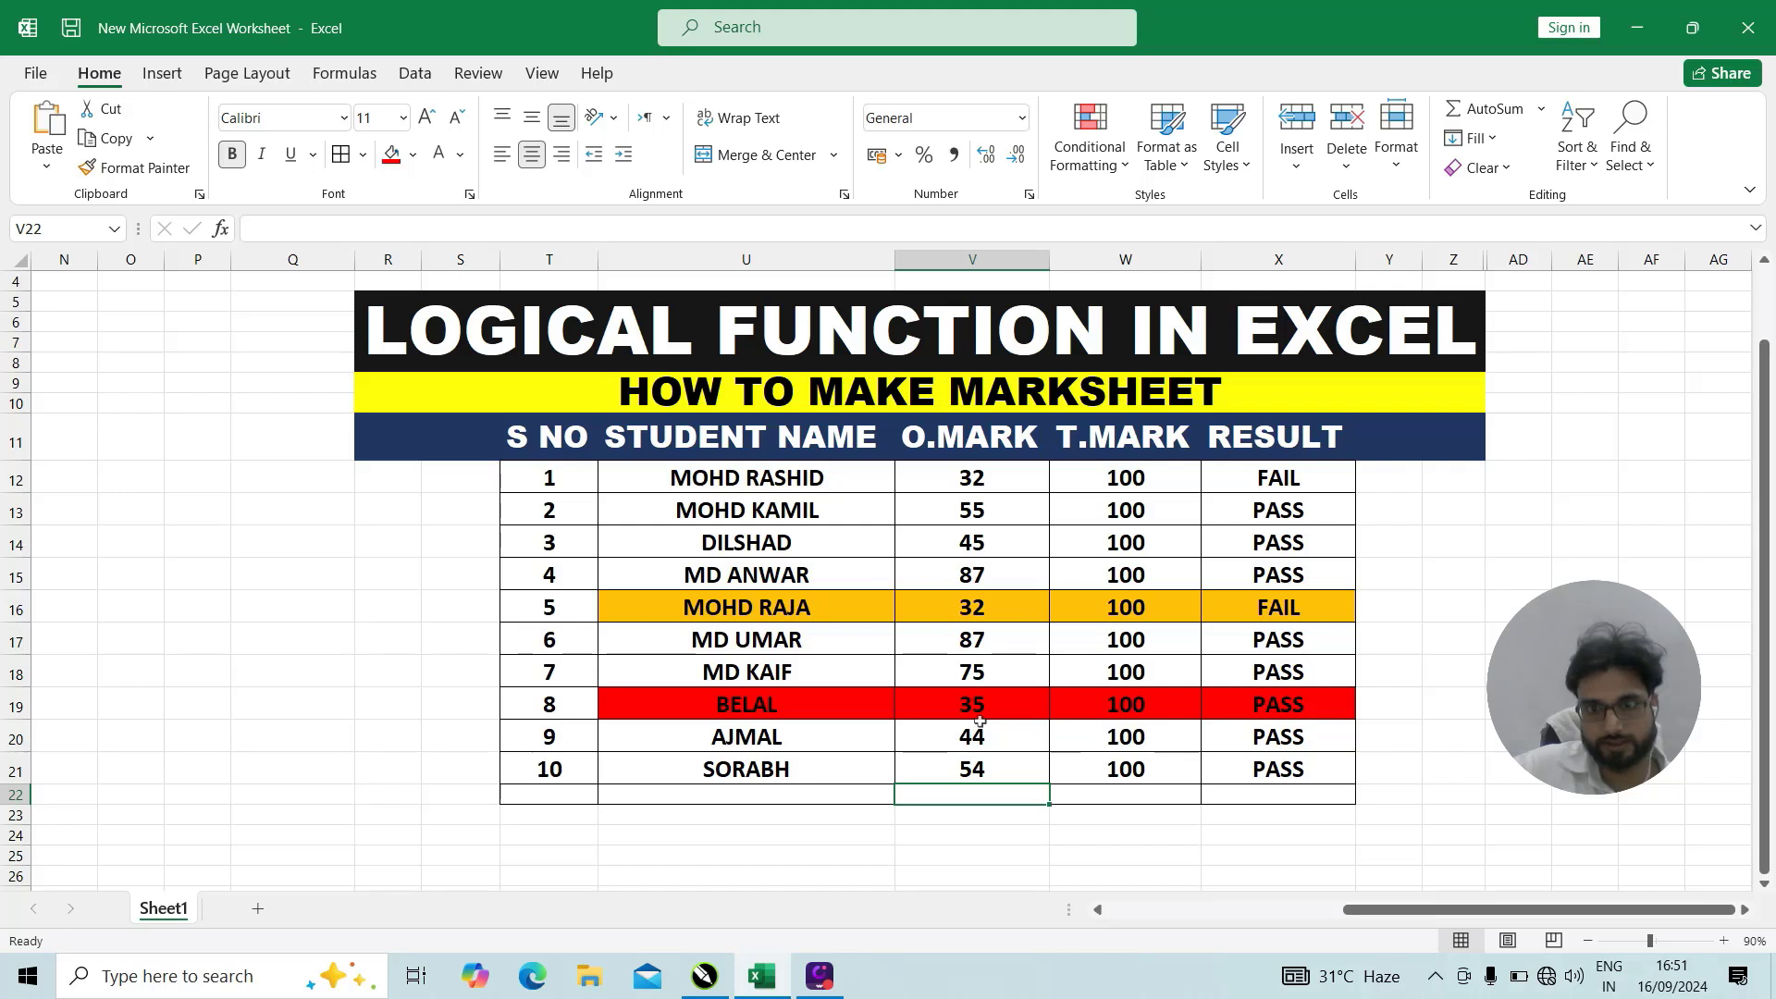
- Change student 8's mark in V19 from 35 to 31
{"action": "left_click", "coordinate": [980, 718]}
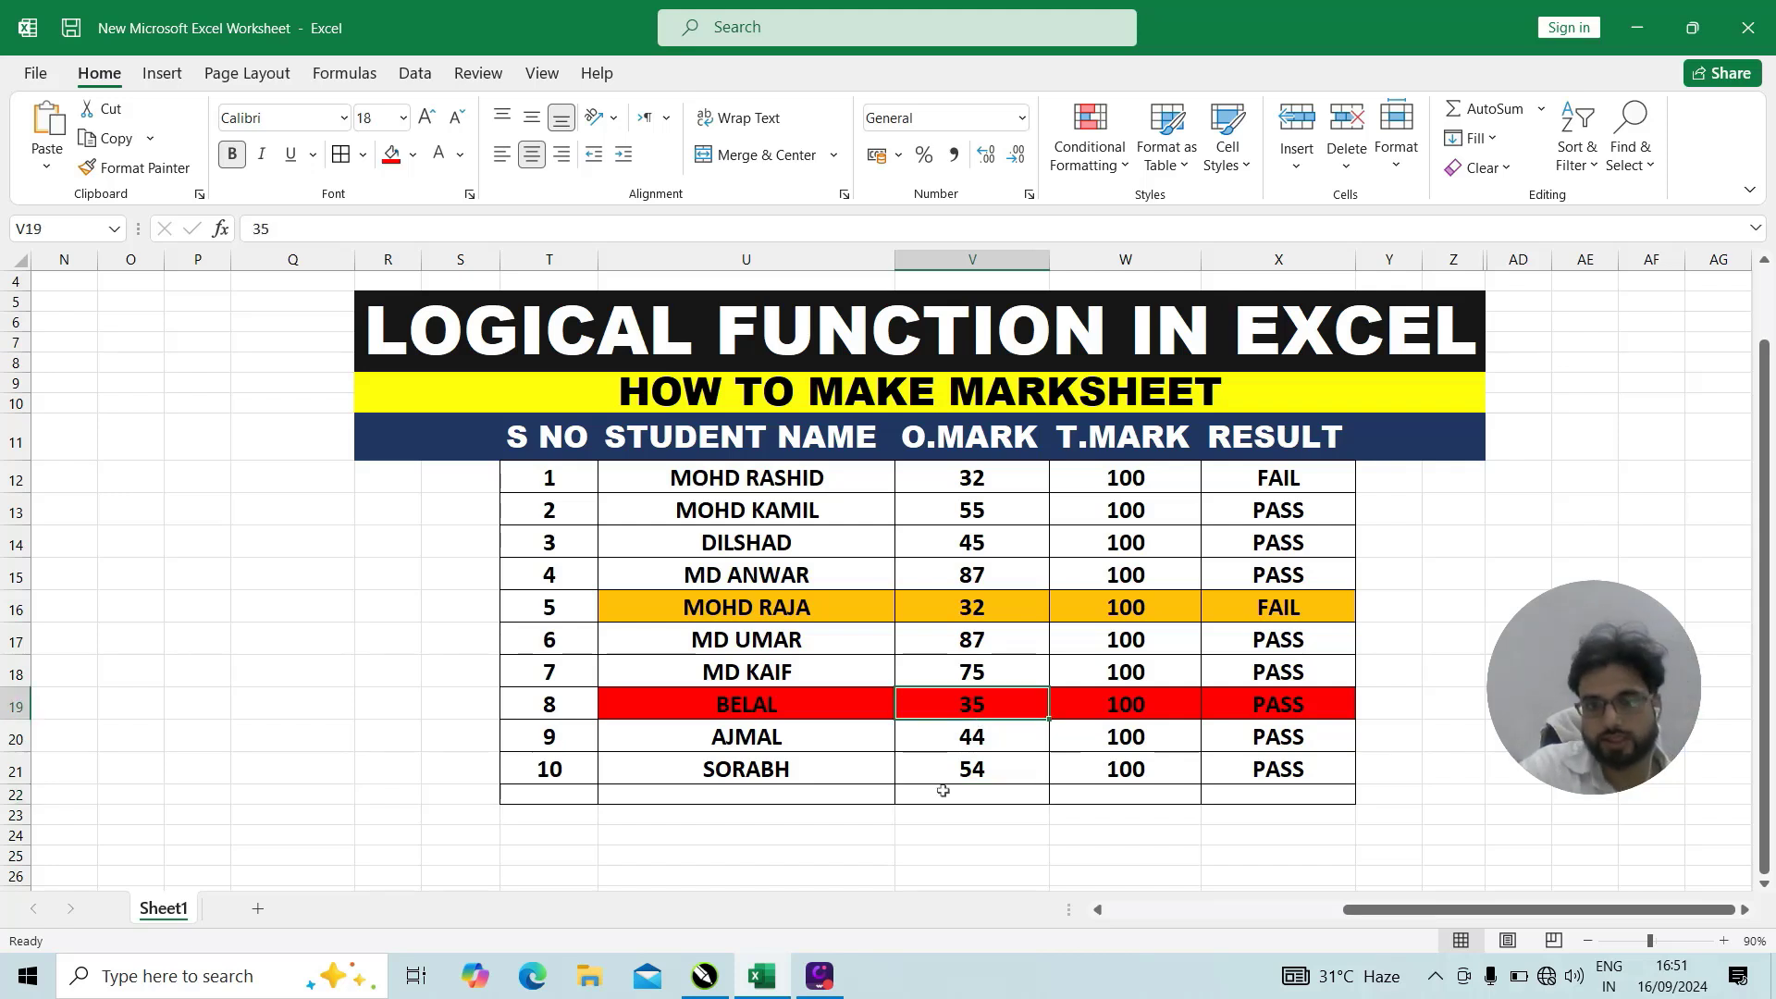
{"action": "type", "text": "3"}
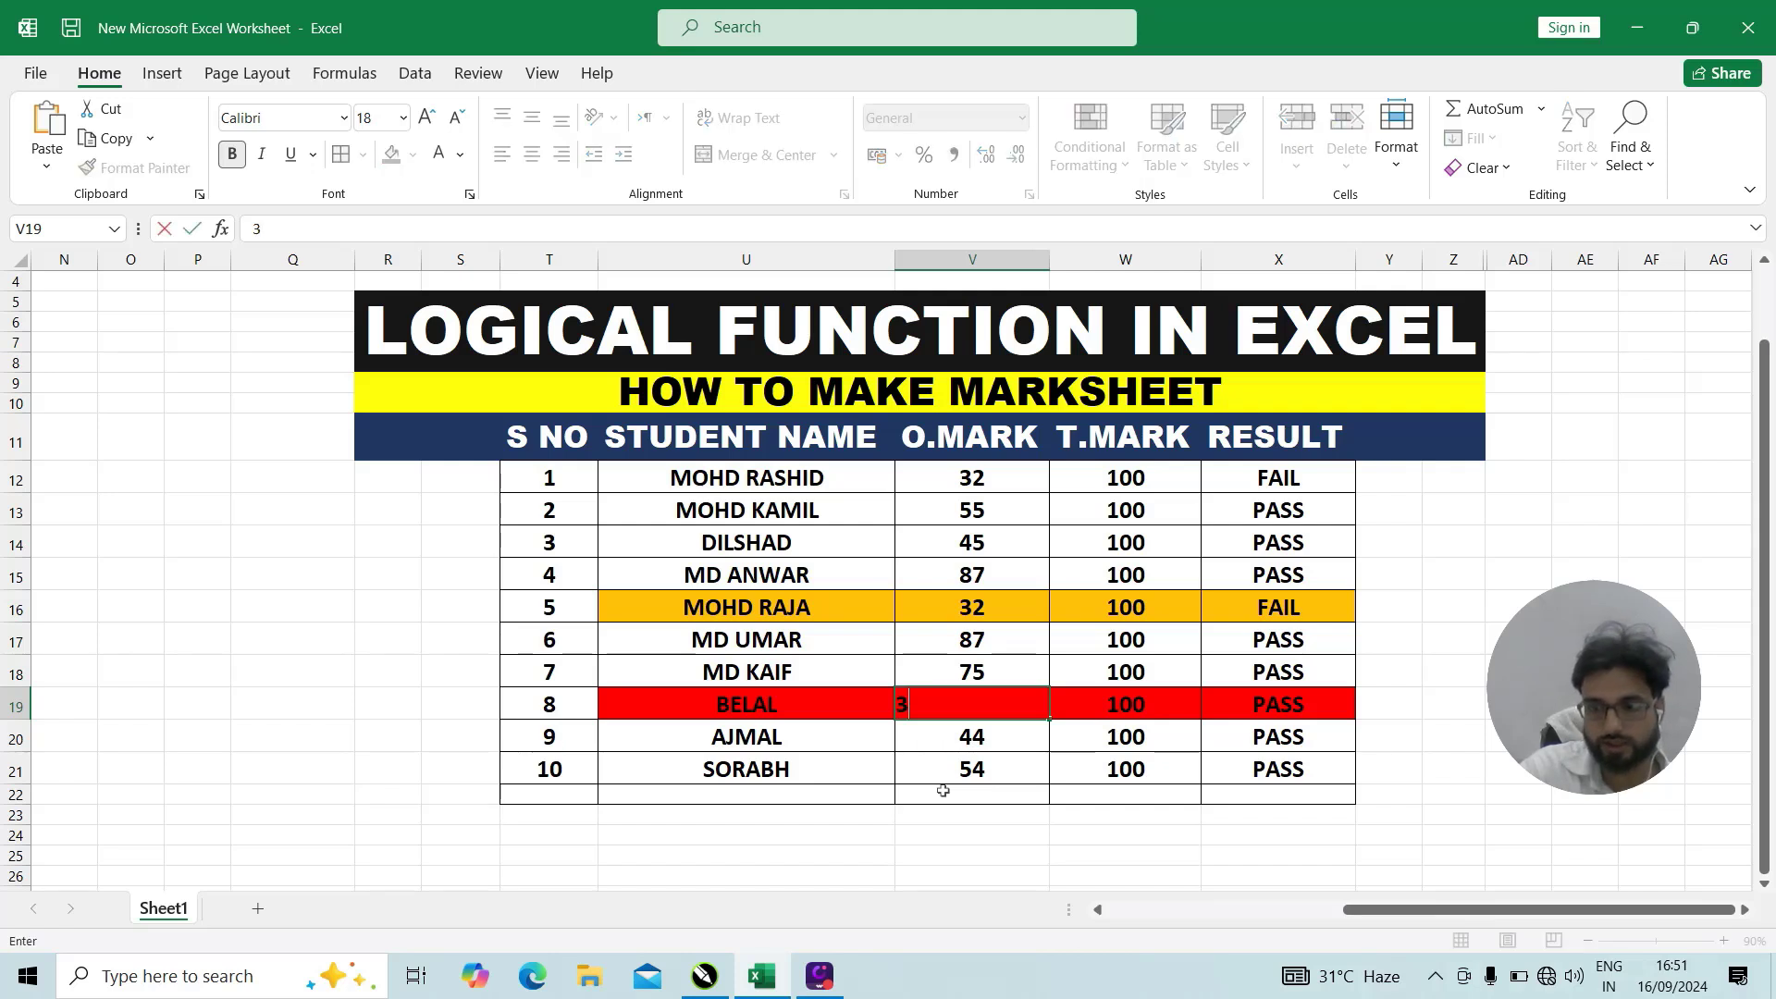
{"action": "type", "text": "1"}
{"action": "key", "text": "Return"}
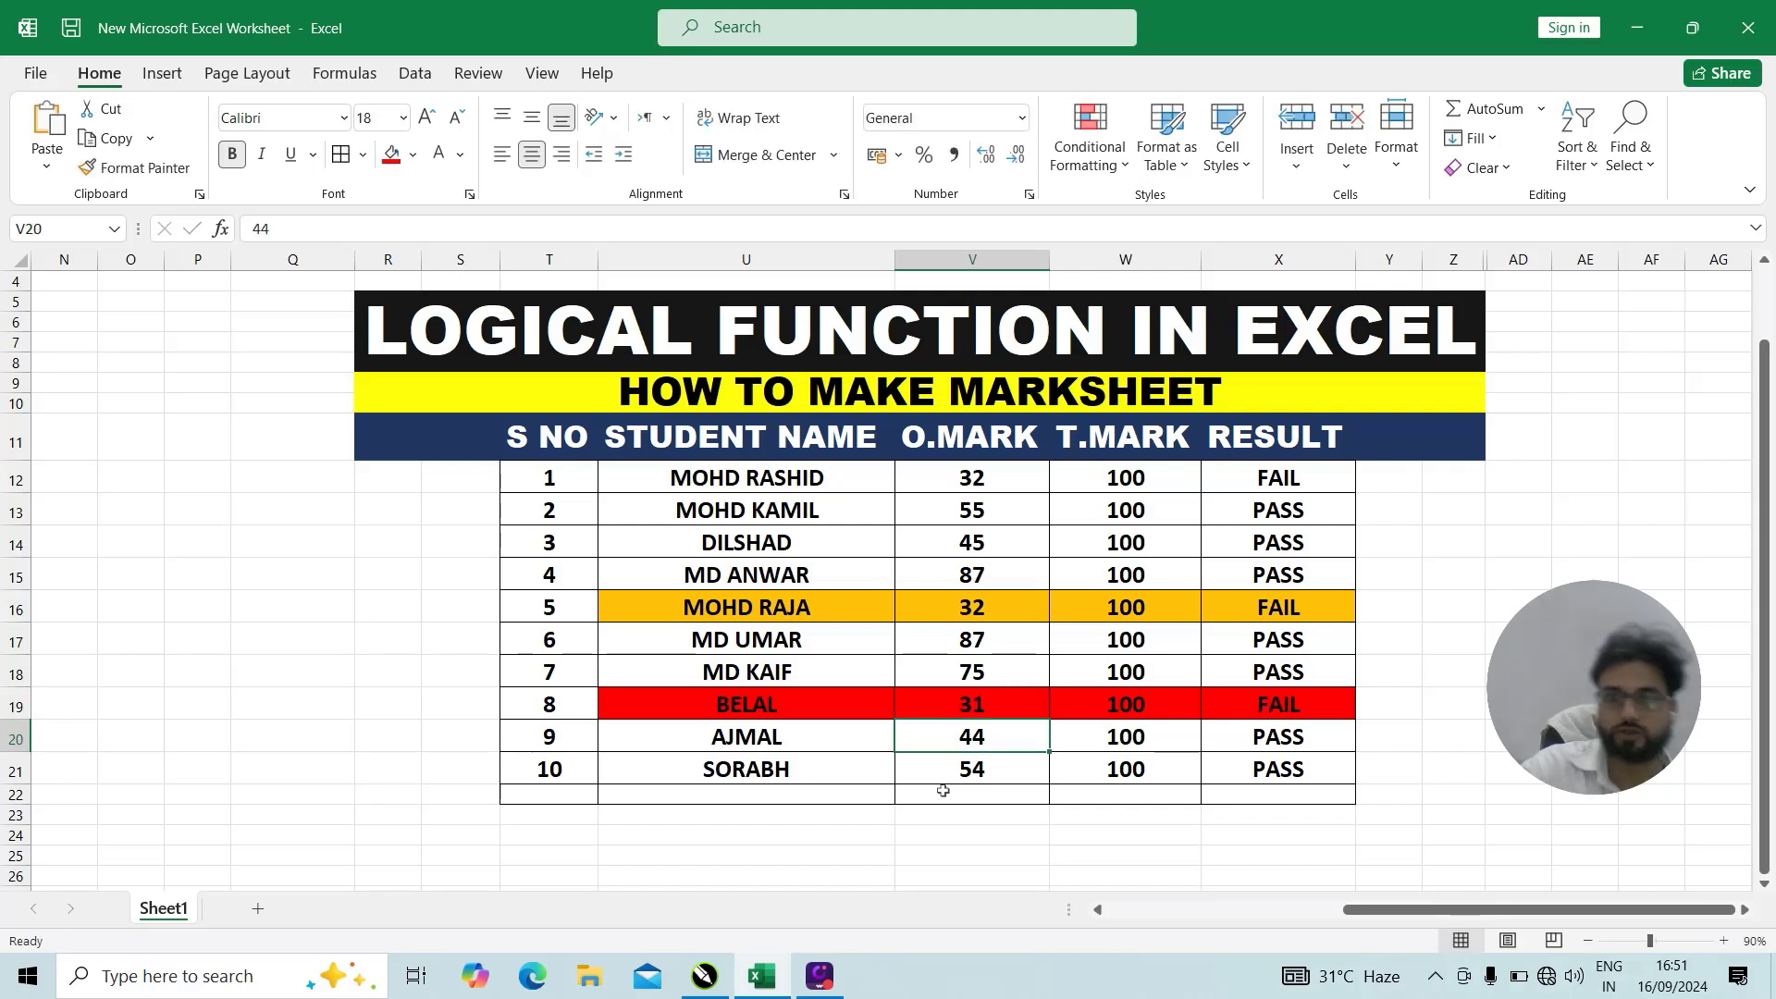